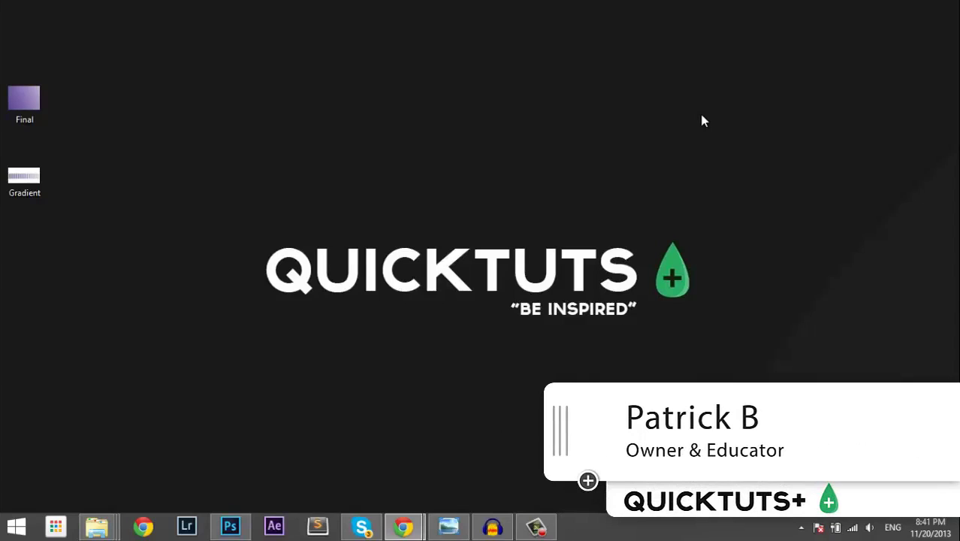
Step: Preview the Final reference and Gradient images, then close both previews
double_click(43, 106)
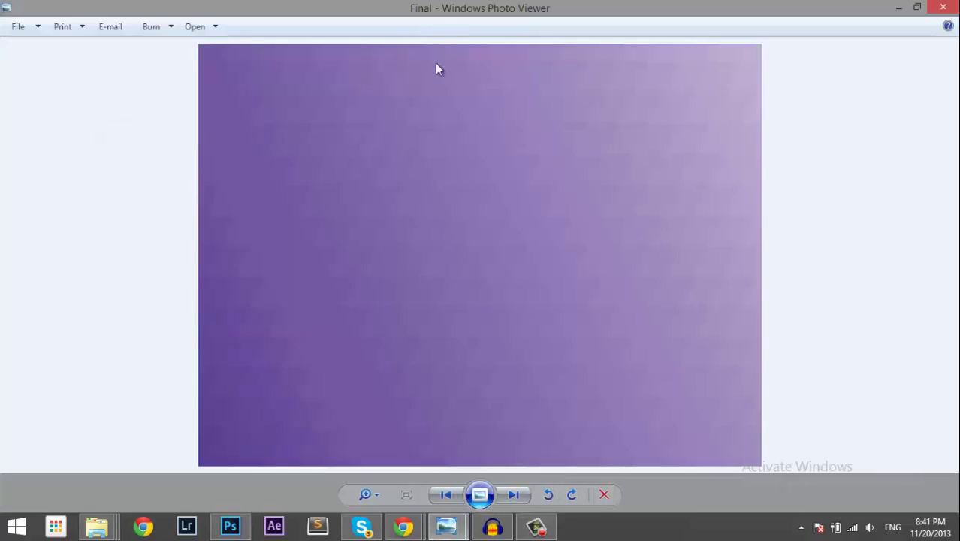
click(943, 7)
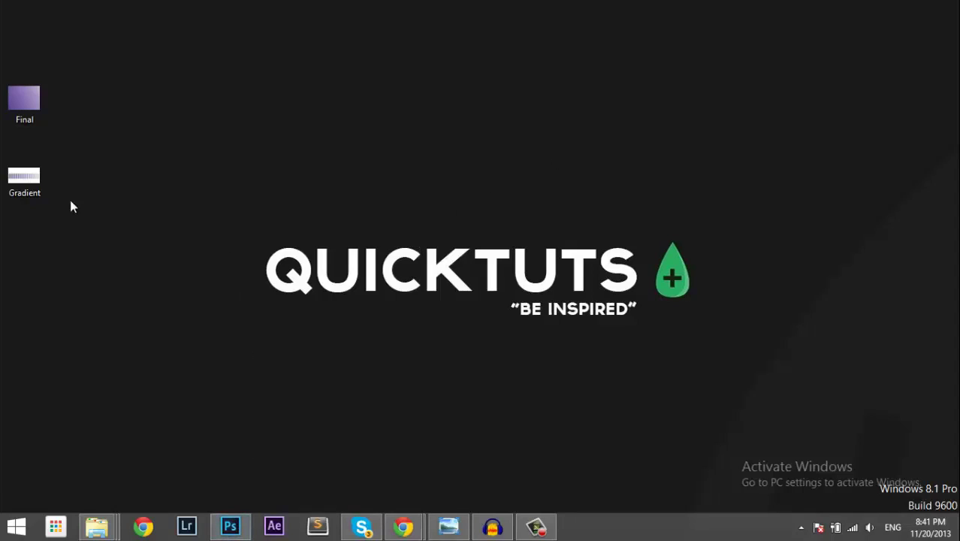
double_click(34, 184)
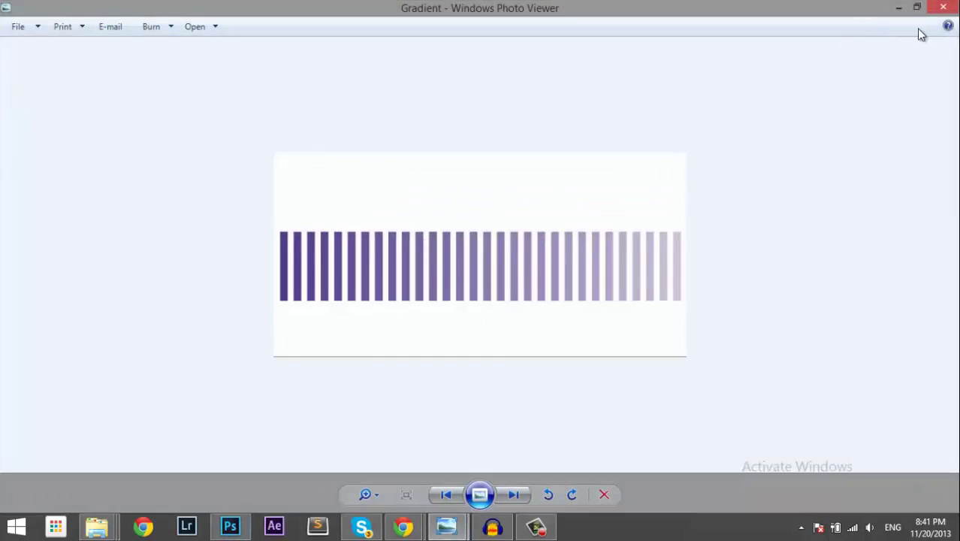
click(944, 8)
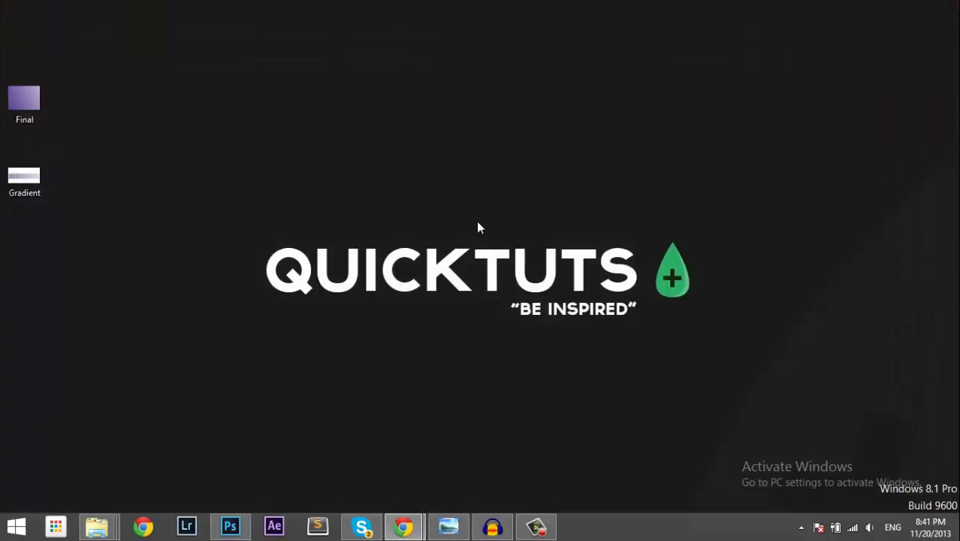
Step: Back in Photoshop, create a trial 100 × 70 pixel document
click(232, 528)
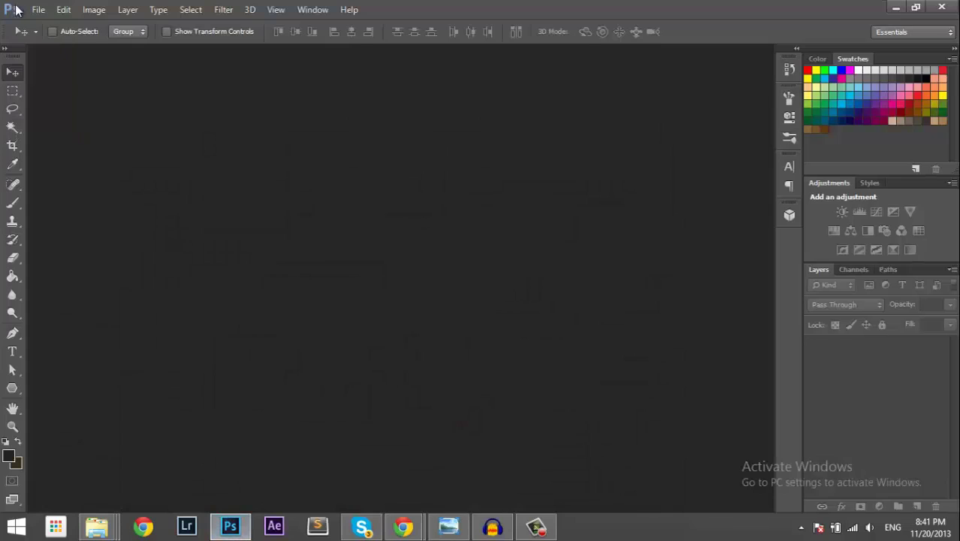
click(39, 12)
click(43, 25)
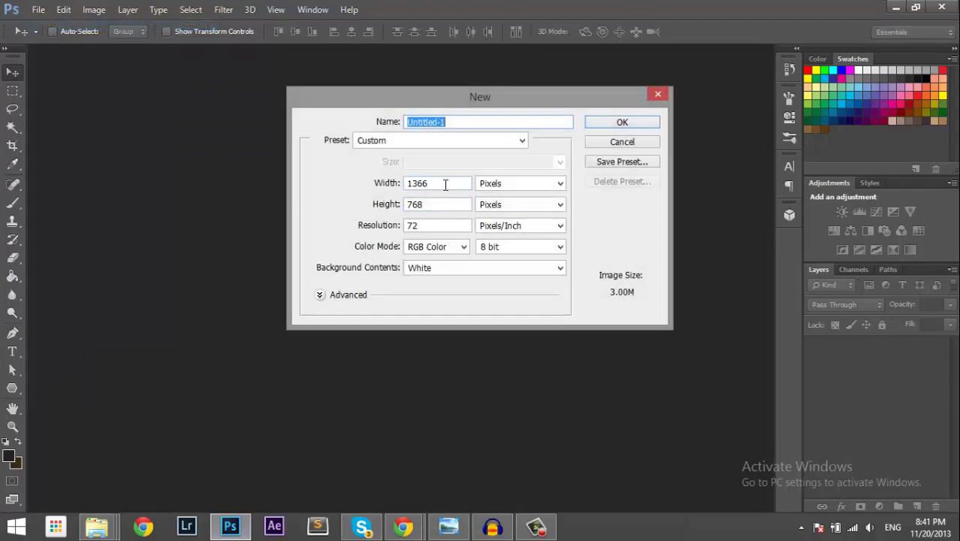
drag(445, 184, 412, 184)
key(alt+Tab)
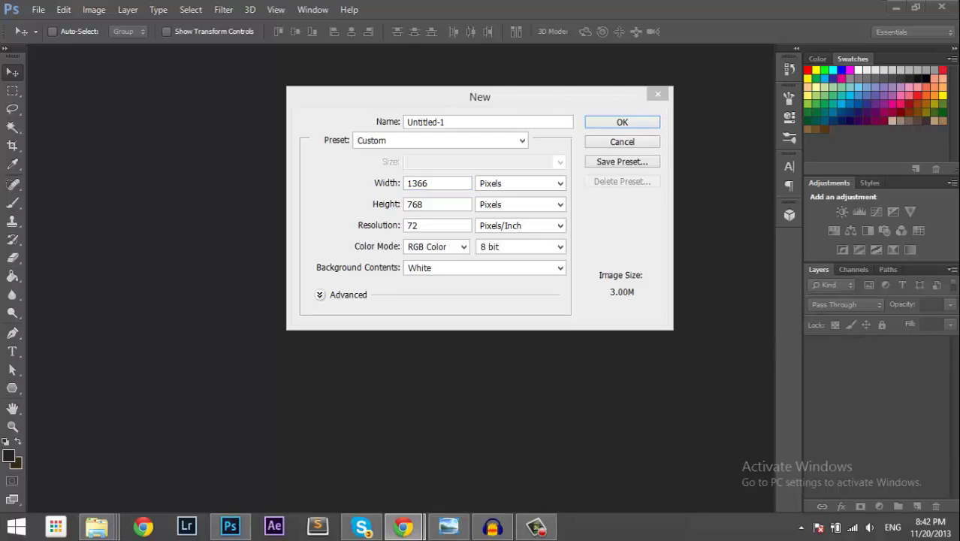
key(alt+Tab)
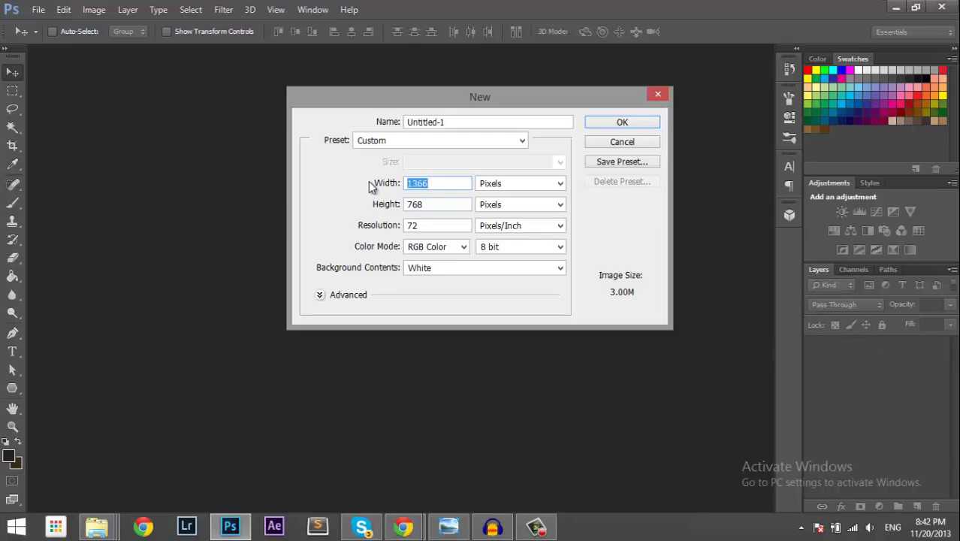
text(100)
key(Tab)
text(70)
click(616, 123)
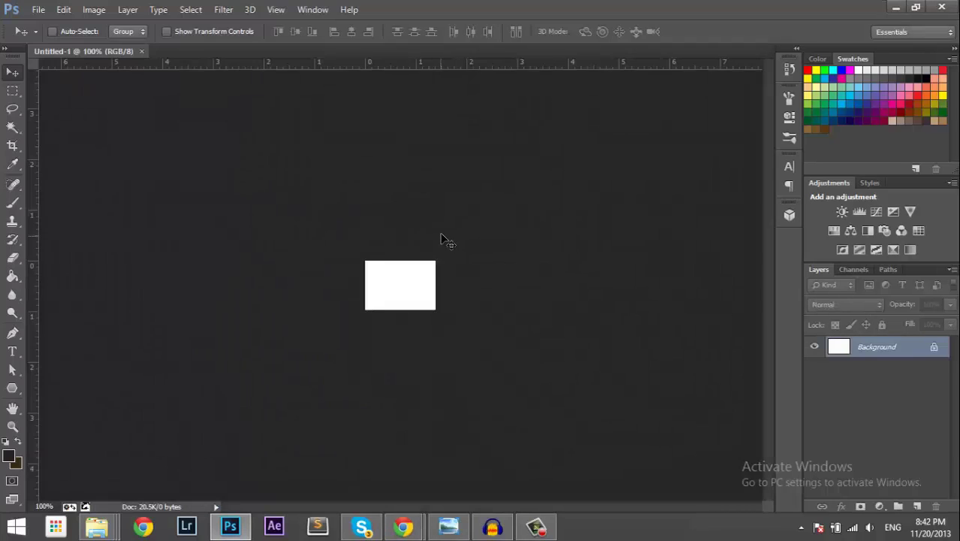
Step: Create a new 800 × 600 pixel document and close the small Untitled-1 trial
click(34, 10)
click(45, 26)
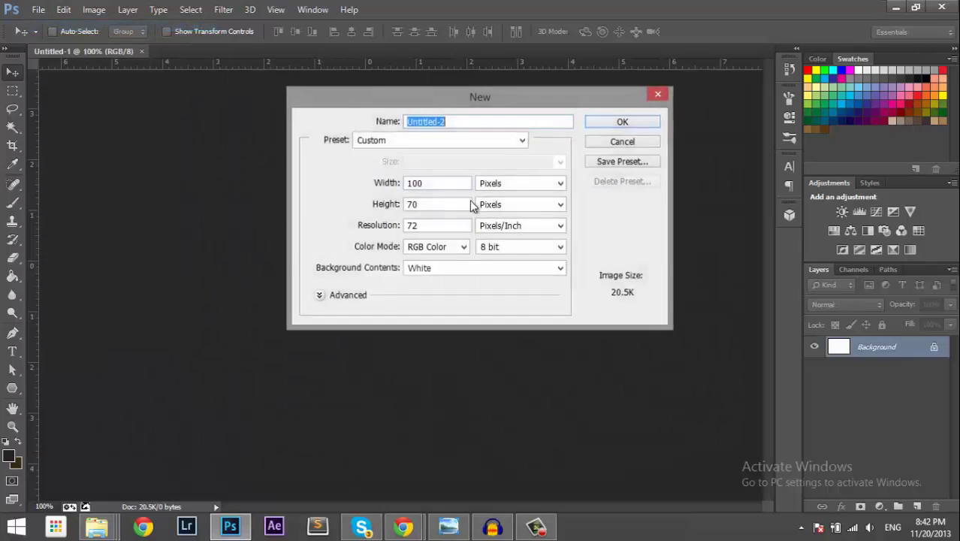
double_click(423, 182)
text(800)
key(Tab)
text(600)
click(608, 124)
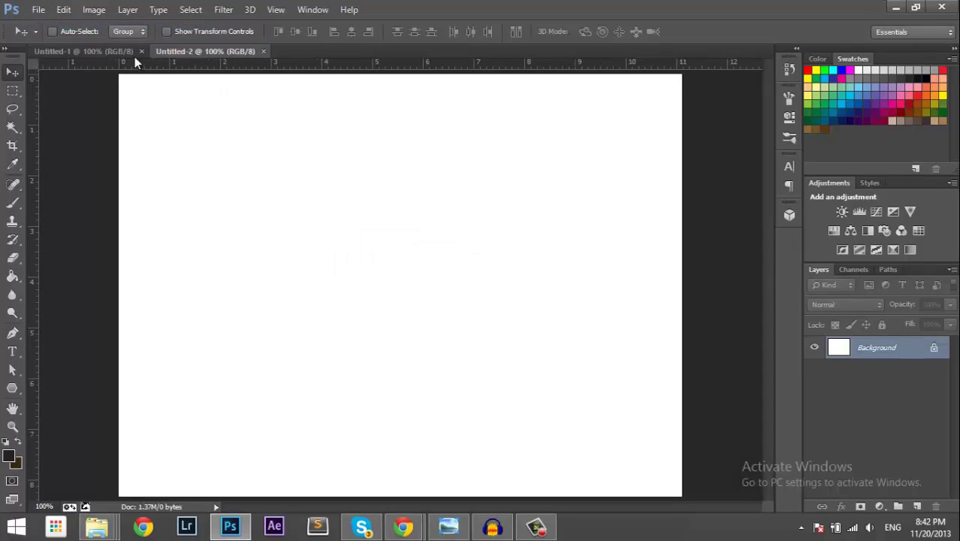
click(132, 53)
click(141, 51)
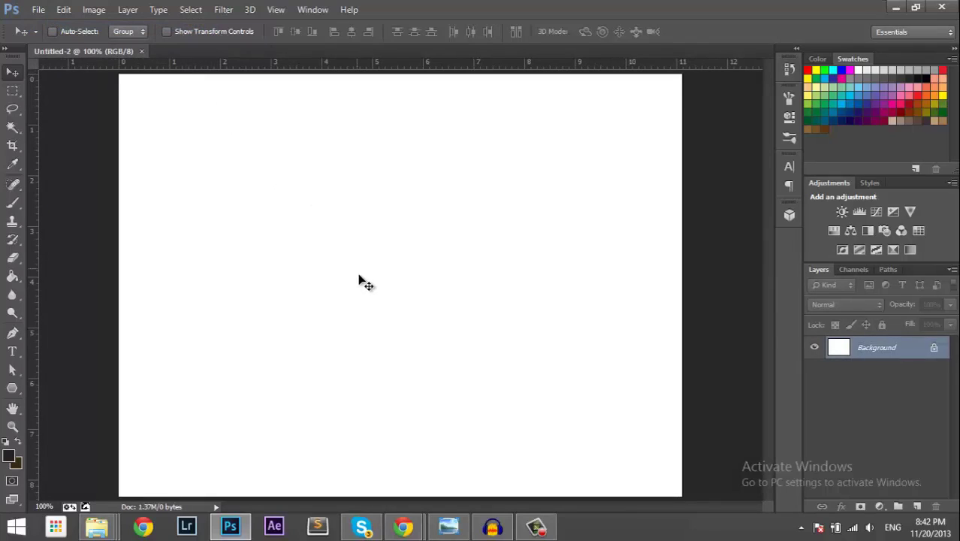
Step: Drag the Gradient image from the desktop into the Untitled-2 document
click(930, 527)
click(957, 526)
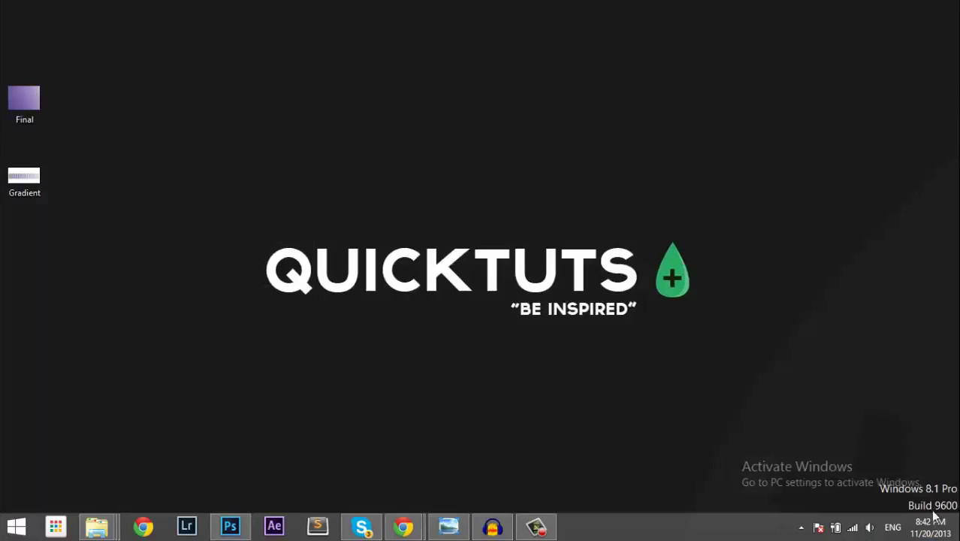
click(24, 180)
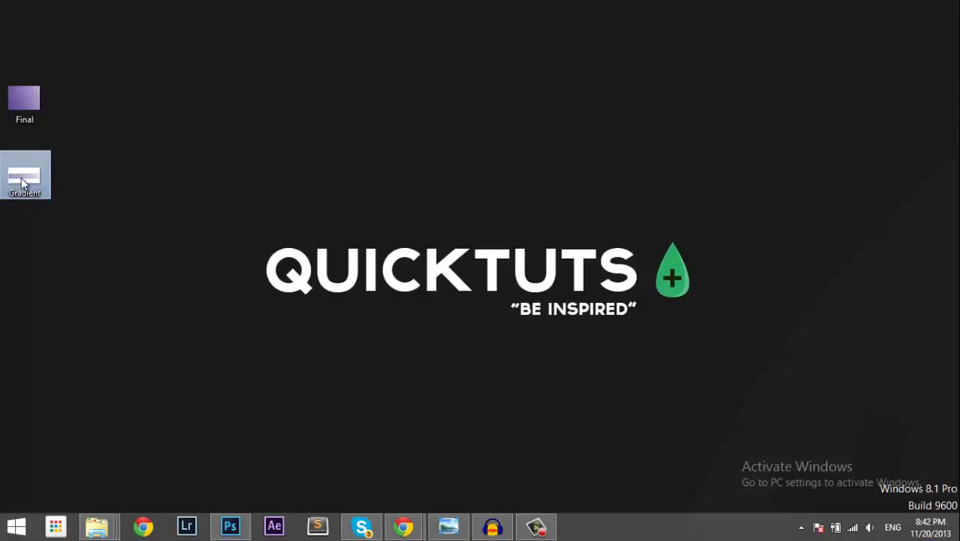
click(230, 526)
drag(229, 526, 422, 300)
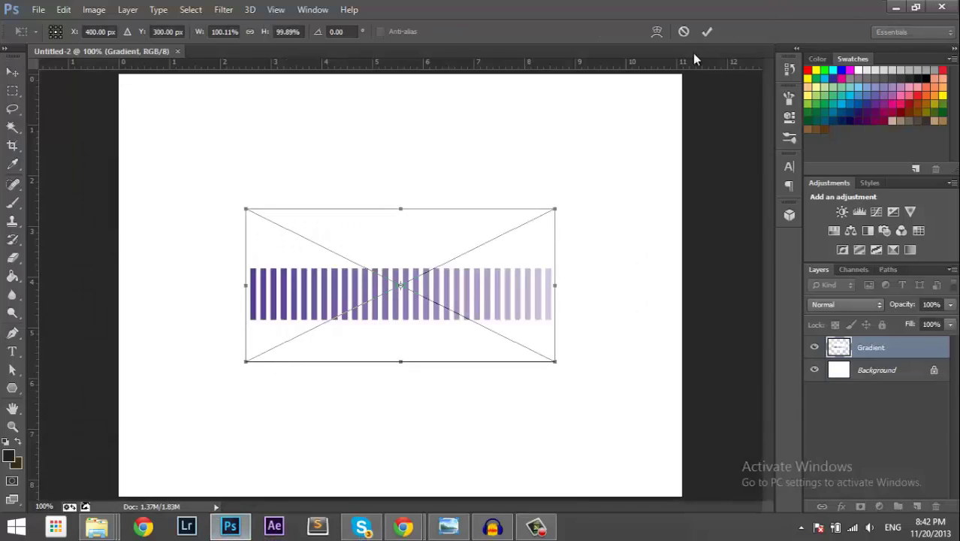
Step: Scale the placed Gradient up to about 164% across the canvas and commit it
right_click(531, 247)
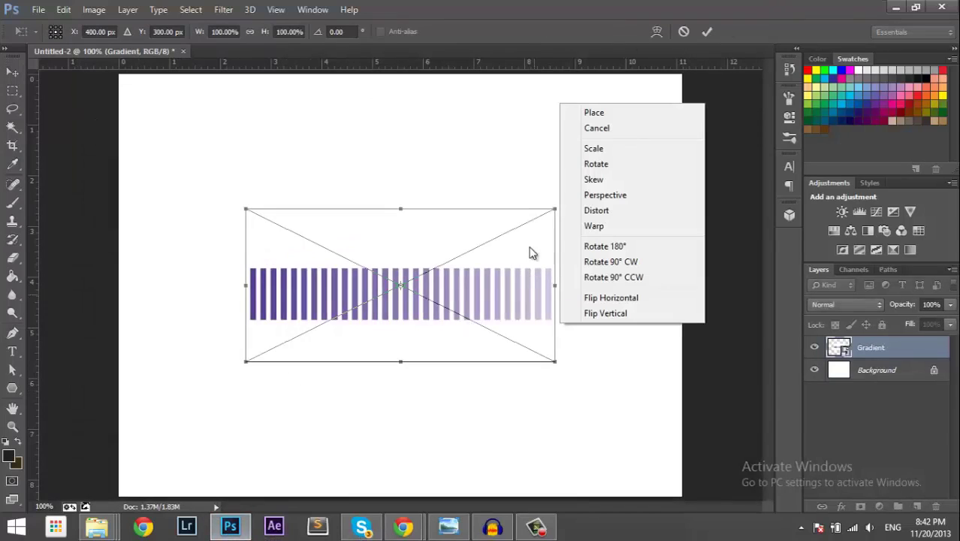
click(554, 13)
drag(554, 210, 654, 159)
click(707, 31)
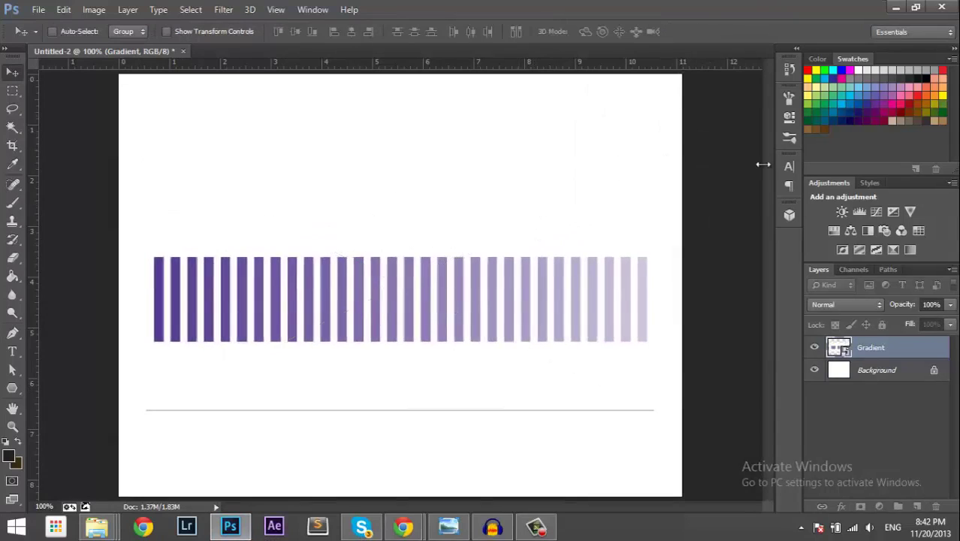
click(889, 368)
click(894, 349)
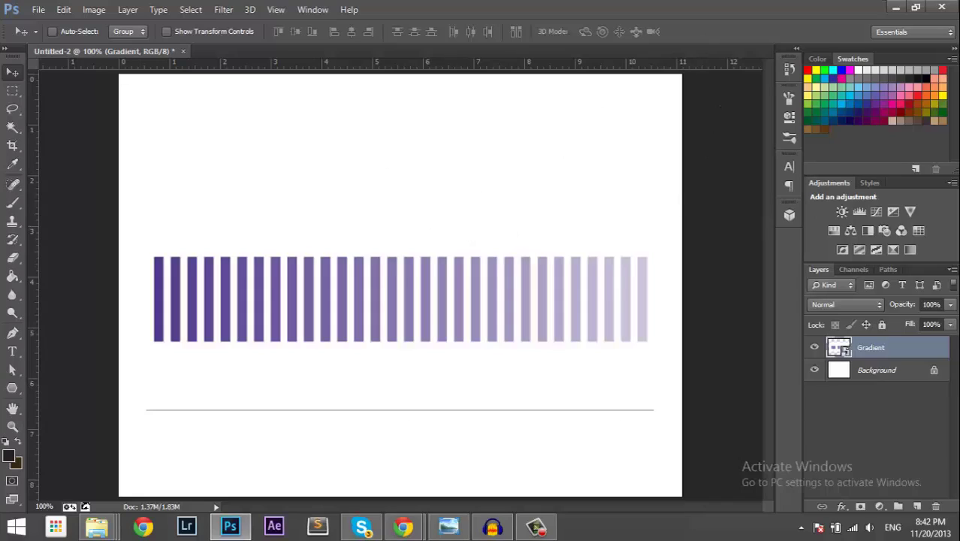
click(404, 526)
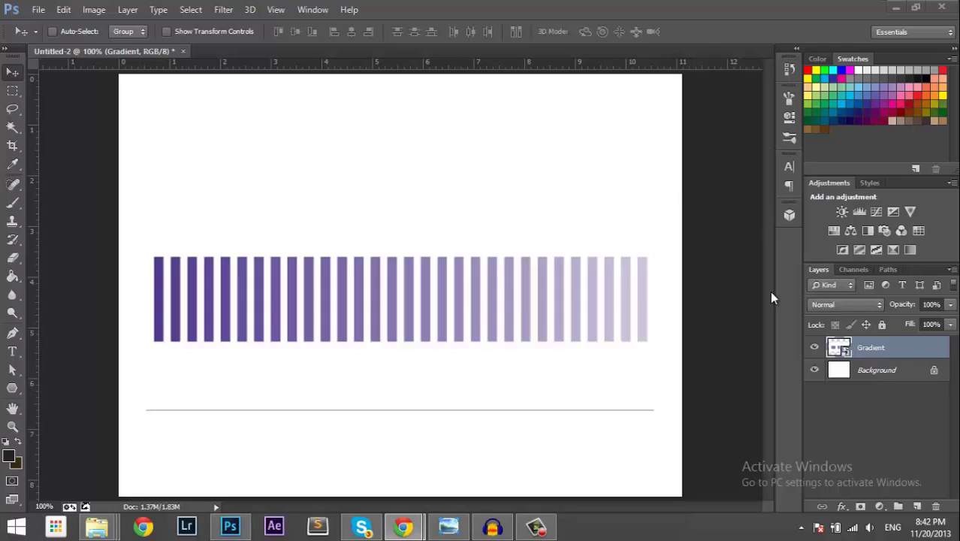
Step: Use the Polygon Tool with 6 sides to draw a hexagon at the canvas's top-left
click(13, 389)
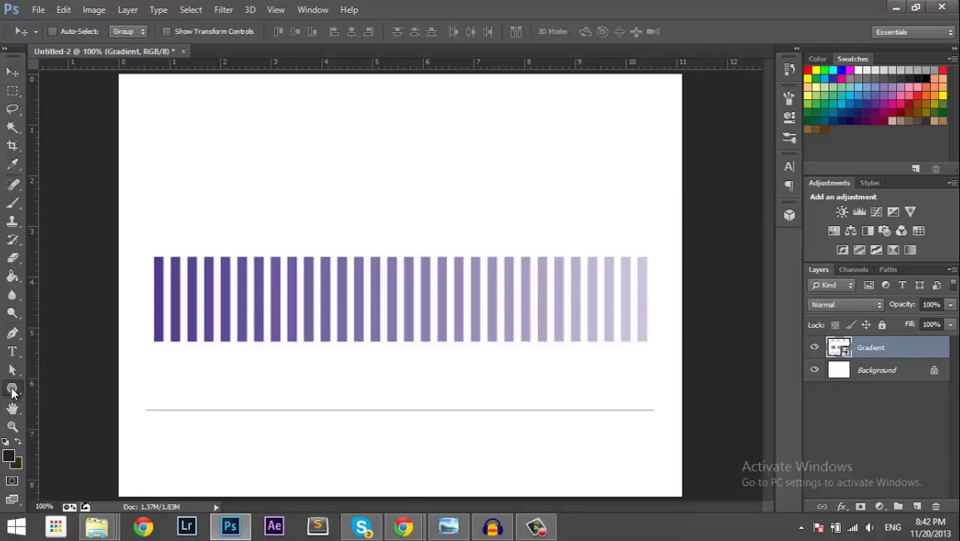
right_click(13, 392)
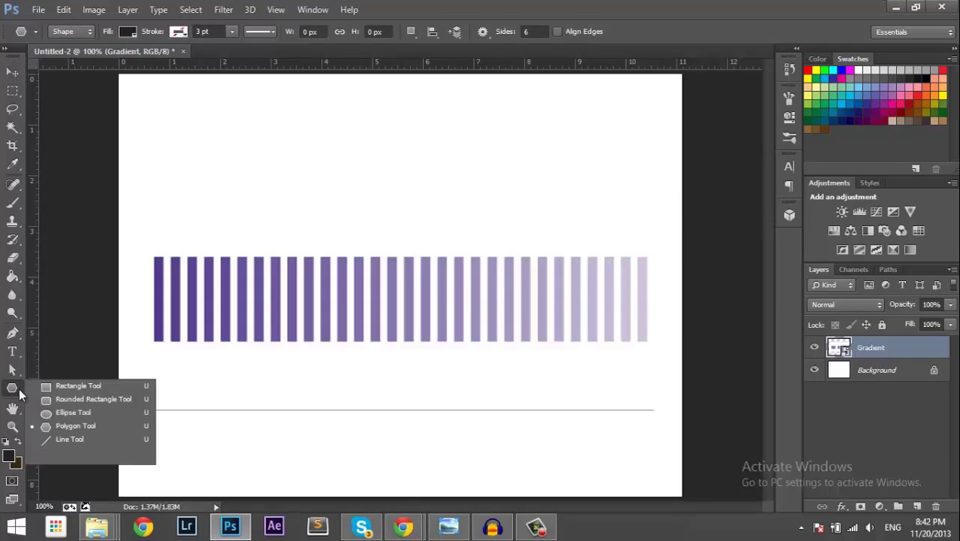
click(56, 426)
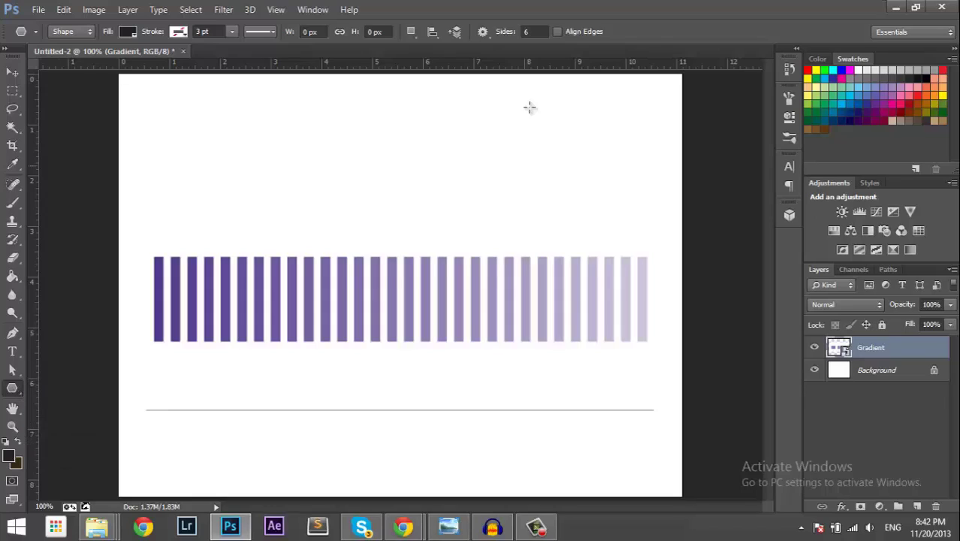
click(528, 32)
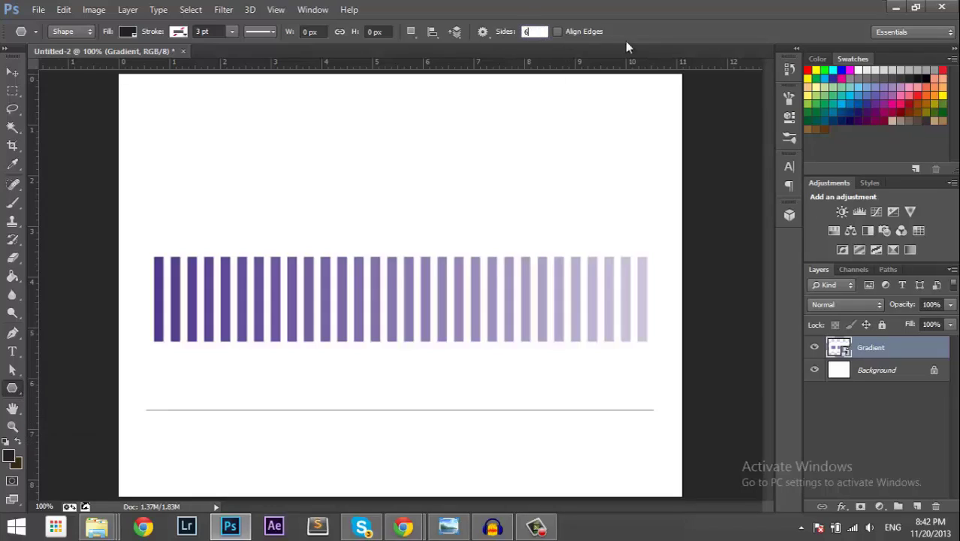
click(154, 99)
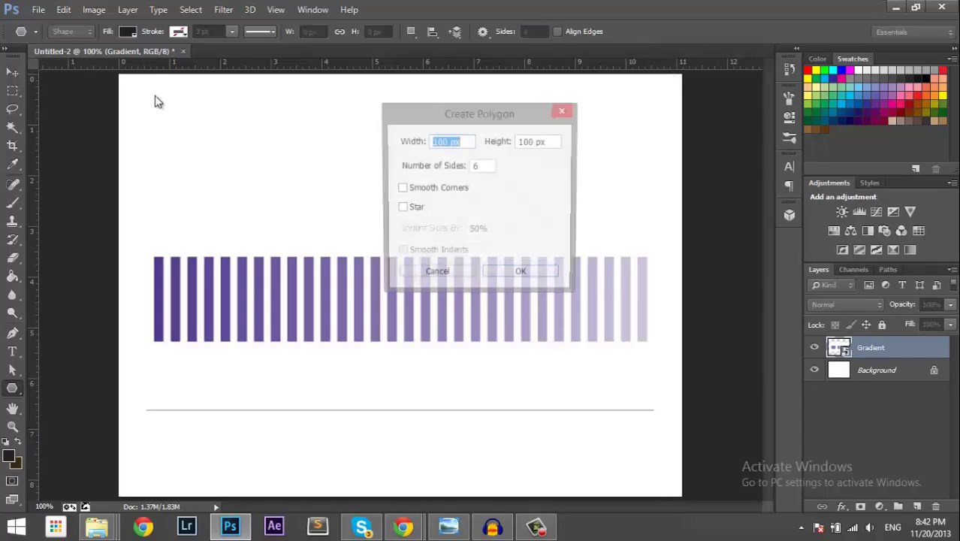
key(Escape)
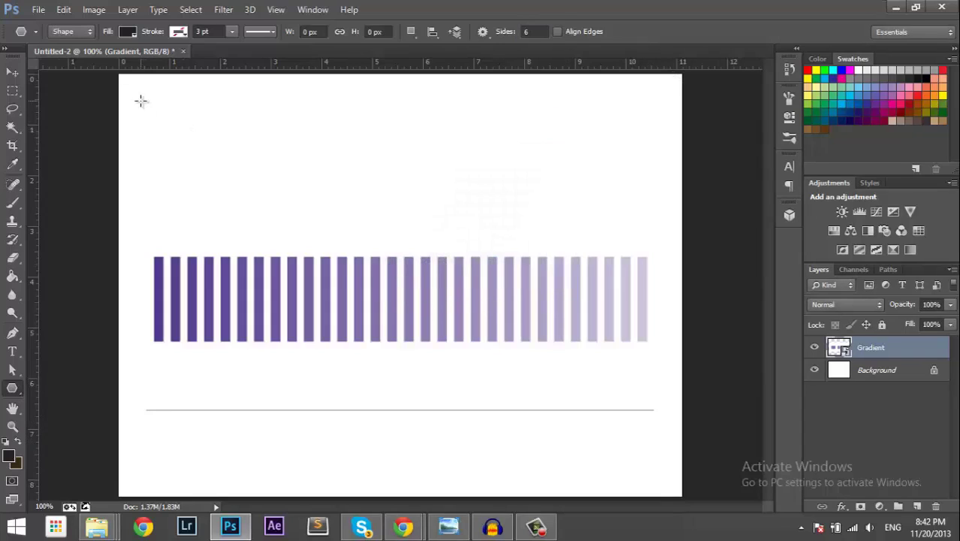
click(140, 98)
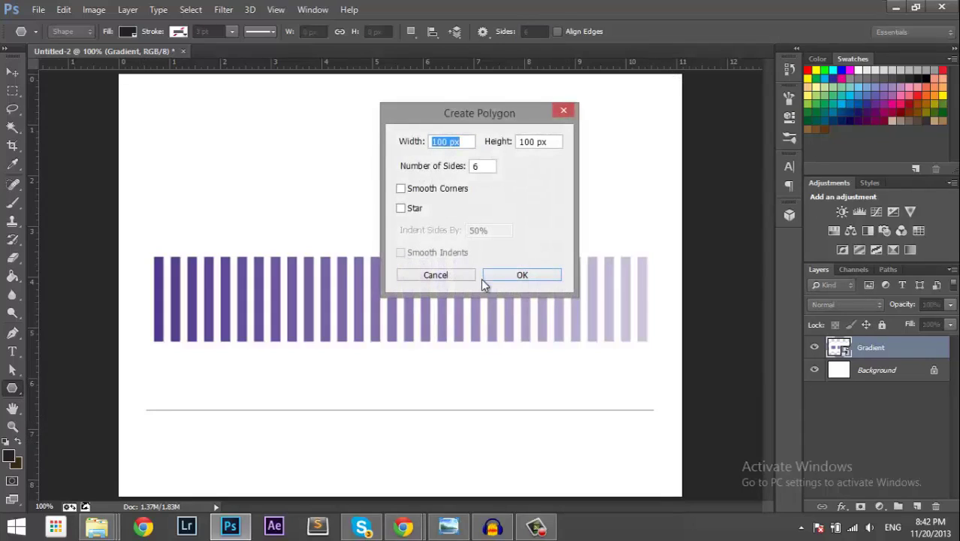
click(522, 275)
key(ctrl+z)
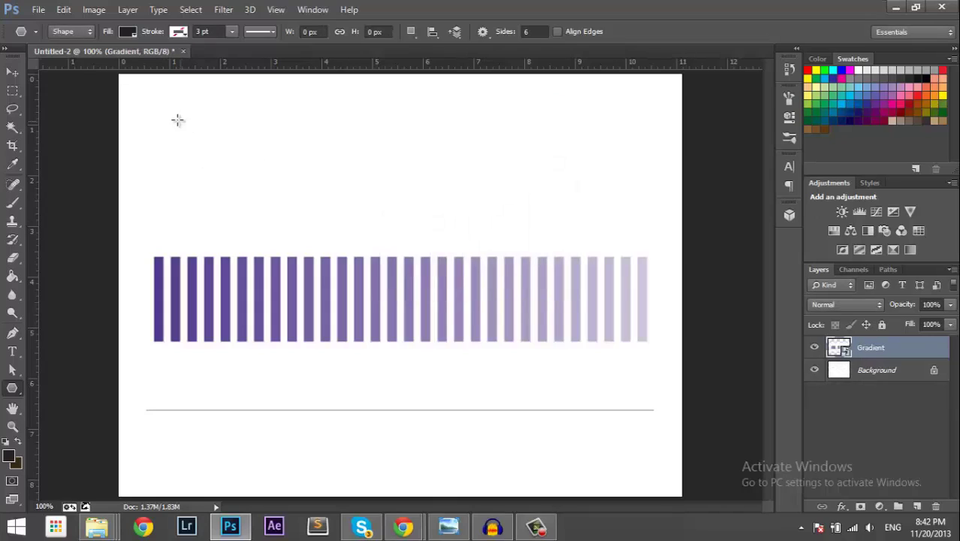
click(163, 125)
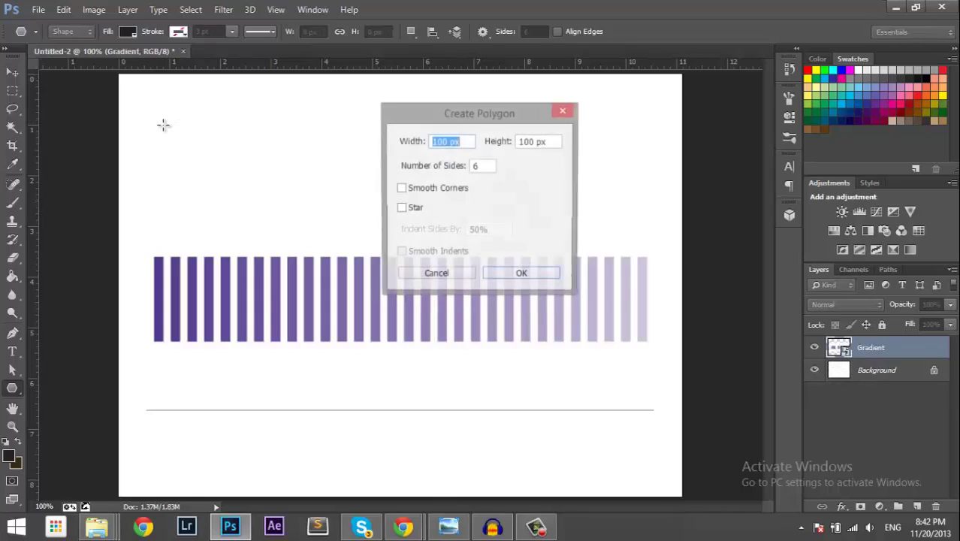
click(436, 275)
mouse_move(138, 99)
mouse_down()
mouse_move(151, 124)
mouse_move(148, 102)
mouse_up()
Step: Free-transform the hexagon and rotate it about -1°
key(v)
scroll(150, 145, up, 2)
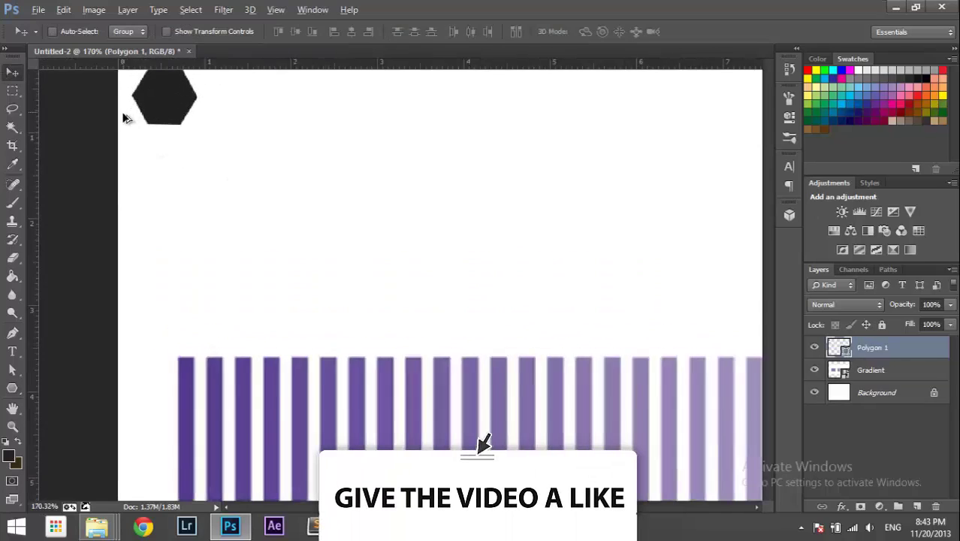
scroll(184, 189, up, 1)
key(ctrl+t)
drag(321, 202, 319, 199)
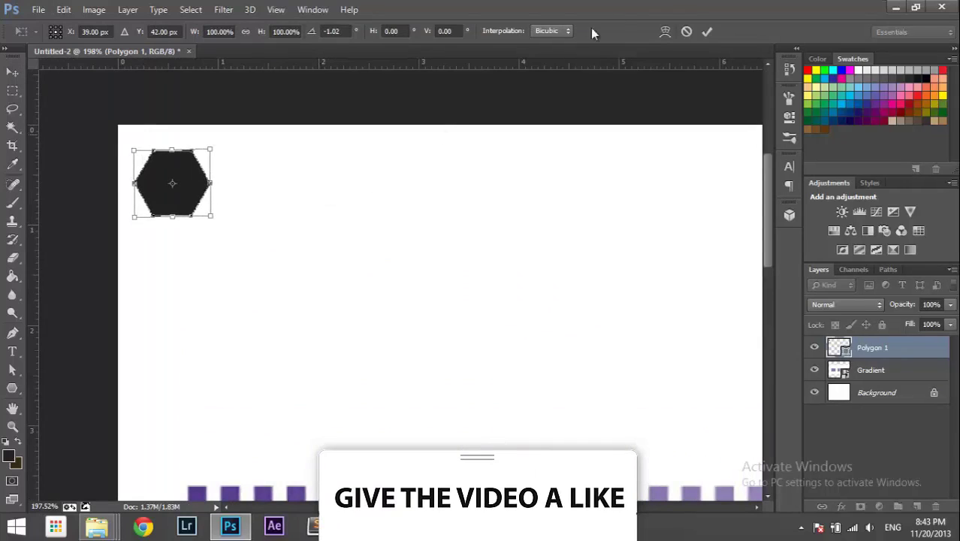
Step: Commit the rotation, then Alt-drag a hexagon copy and slide it over the original
click(707, 32)
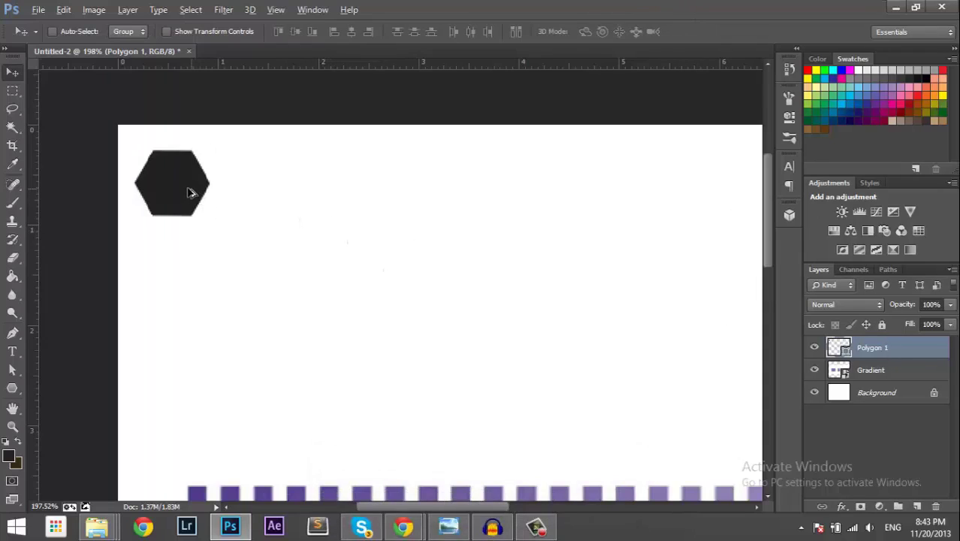
drag(176, 197, 248, 200)
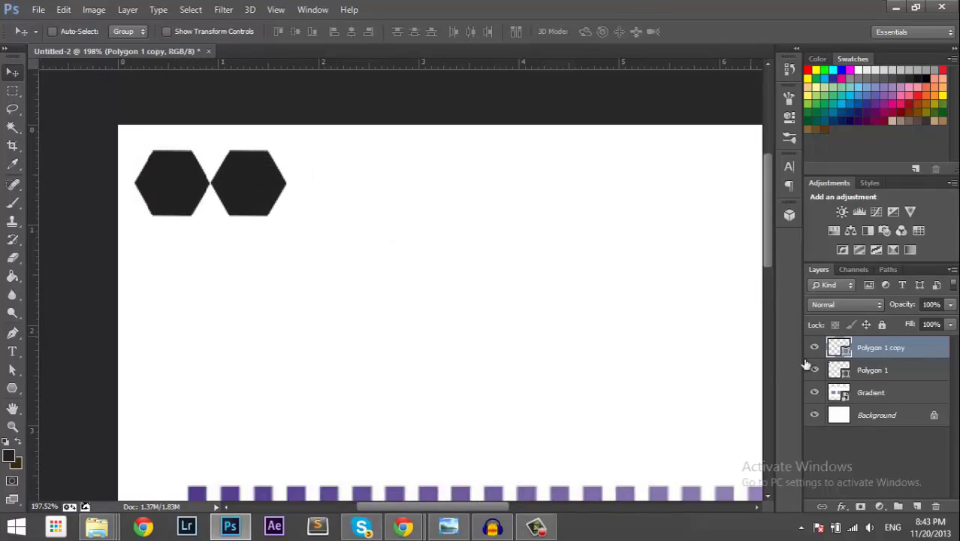
click(875, 370)
click(885, 353)
drag(236, 197, 211, 198)
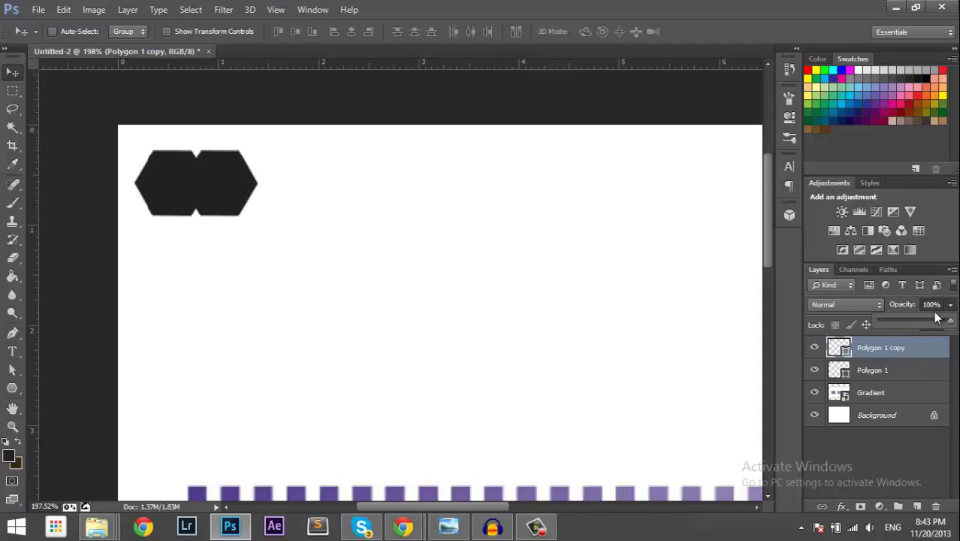
Step: Set Polygon 1 and its copy to 80% opacity and nudge the copy left into a diamond overlap
click(933, 305)
text(75)
key(Return)
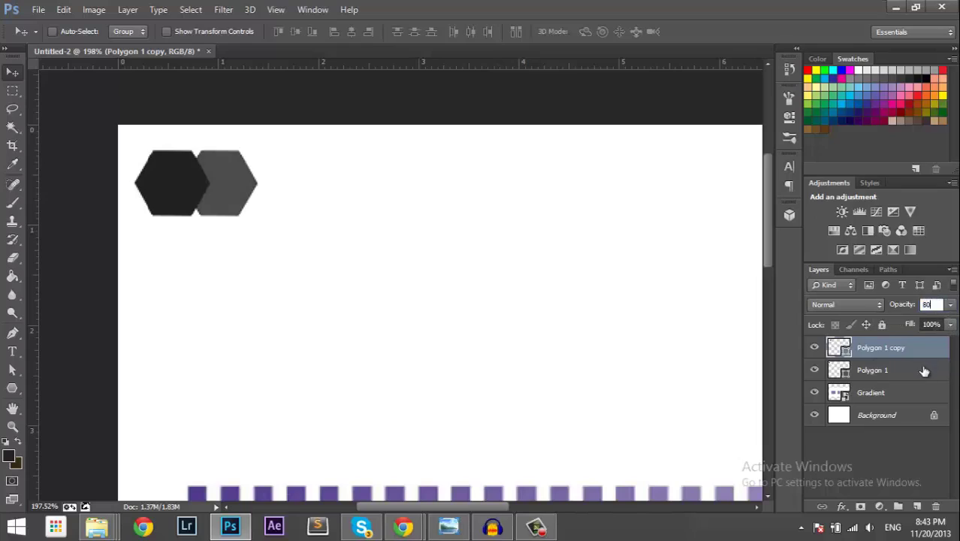
click(921, 371)
text(80)
key(Return)
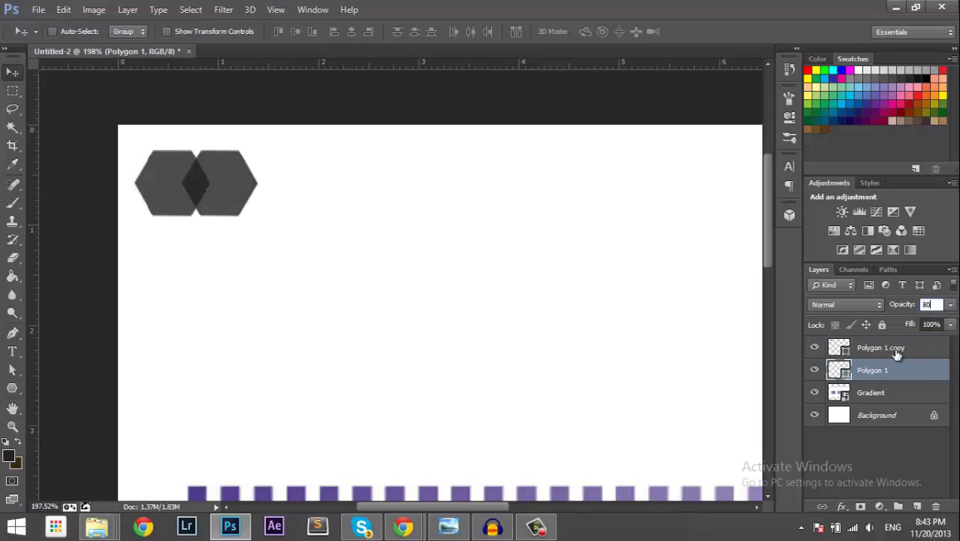
click(899, 348)
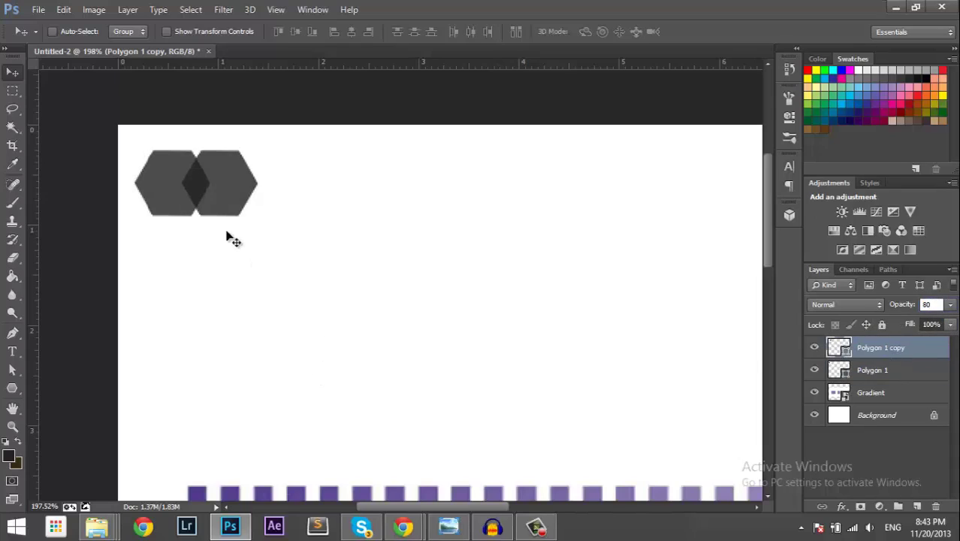
key(Return)
mouse_move(228, 197)
mouse_down()
mouse_move(209, 201)
mouse_move(220, 201)
mouse_up()
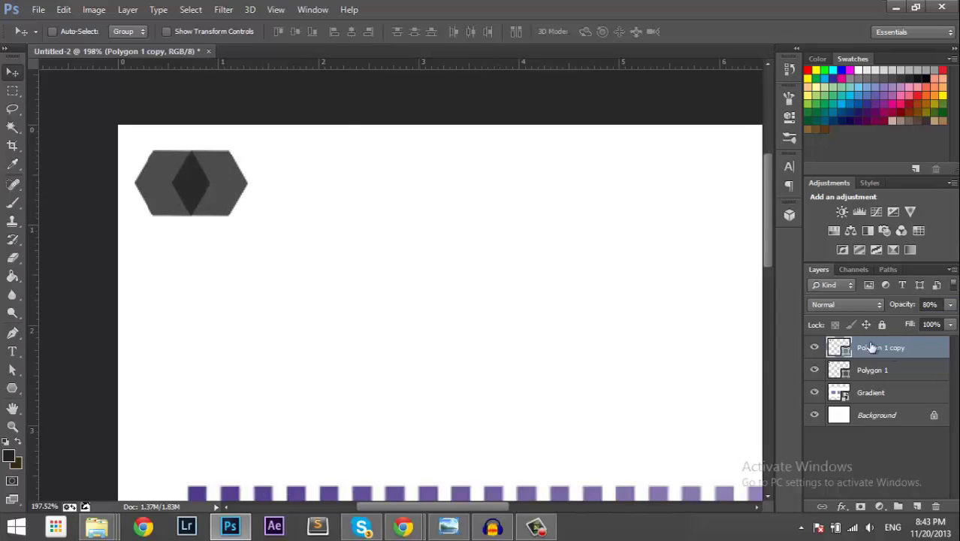
Step: Turn off View > Snap and add the next overlapping hexagon copies to the right
click(283, 10)
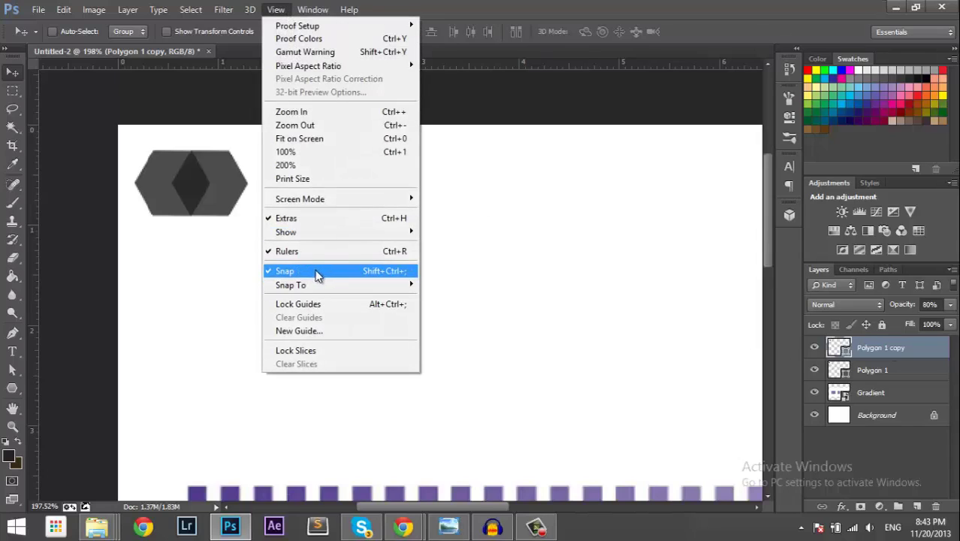
click(581, 54)
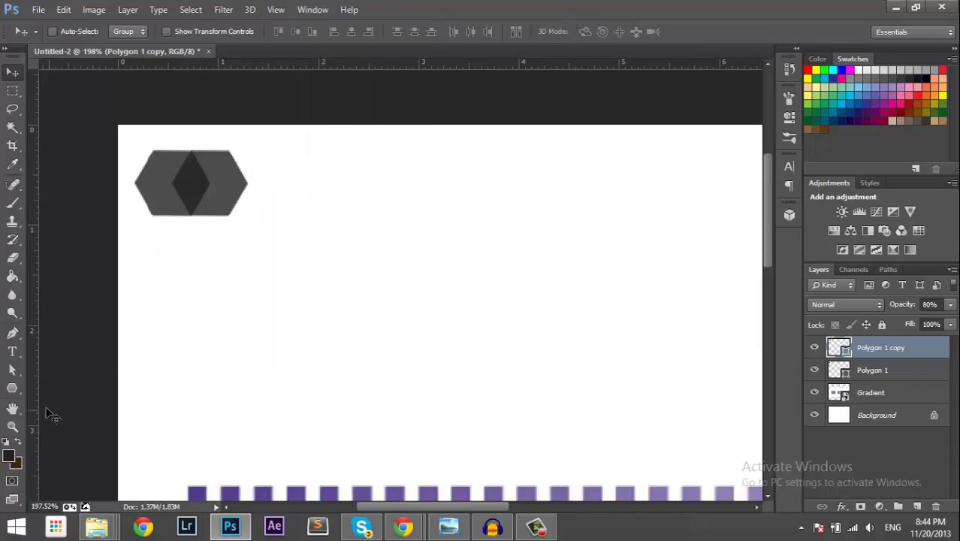
drag(221, 196, 317, 199)
key(ctrl+j)
key(ctrl+j)
key(ctrl+j)
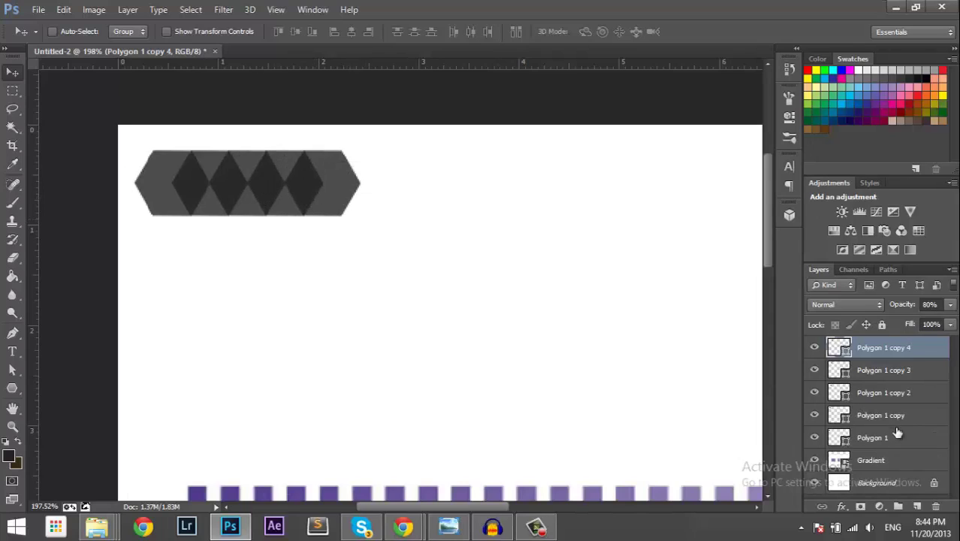
drag(345, 199, 605, 210)
key(ctrl+j)
key(ctrl+j)
key(ctrl+j)
key(ctrl+j)
key(ctrl+j)
key(ctrl+j)
Step: Keep duplicating hexagons and dragging each copy to the strip's right end
key(ctrl+j)
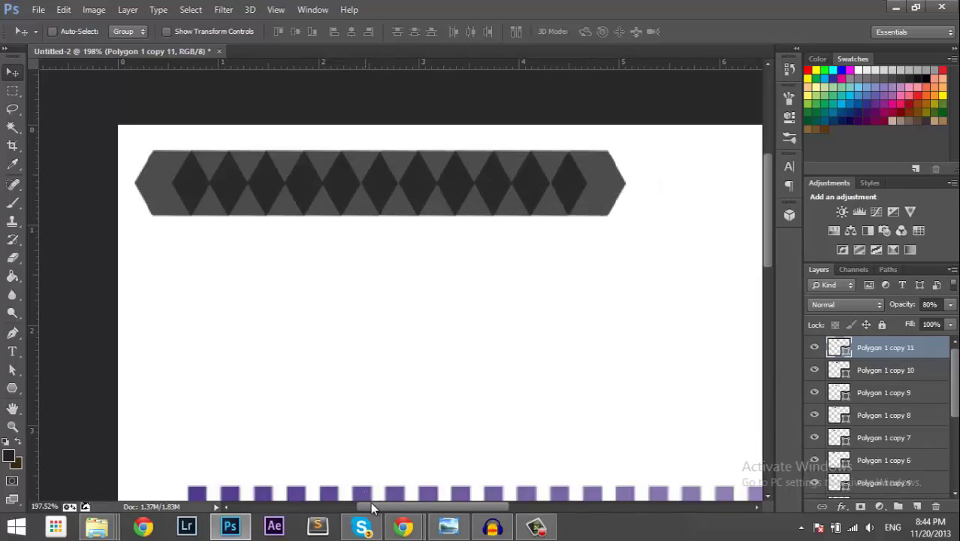
drag(378, 509, 425, 507)
key(ctrl+j)
drag(434, 187, 495, 195)
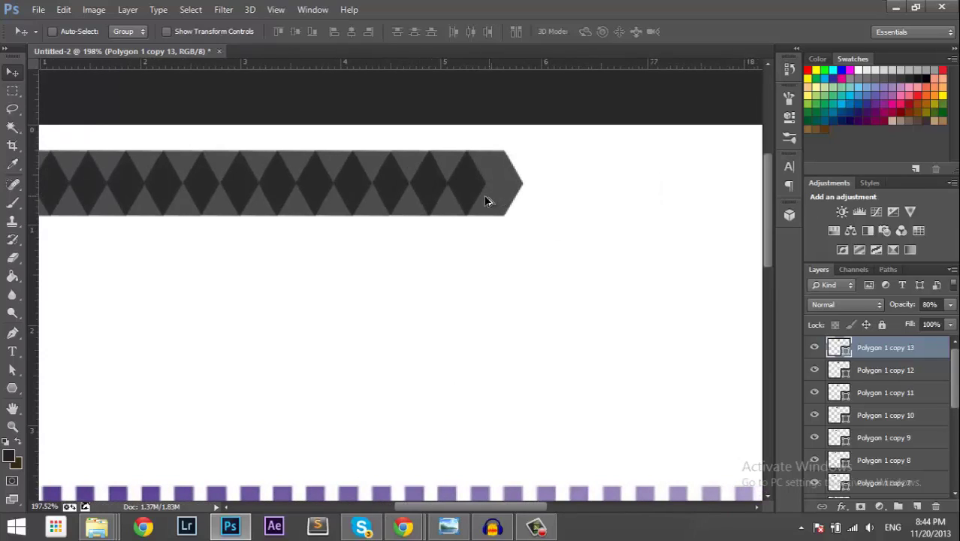
drag(485, 202, 605, 210)
drag(425, 507, 458, 508)
drag(451, 167, 596, 206)
drag(476, 510, 498, 511)
drag(518, 200, 594, 197)
Step: Add the final copies until the strip reaches Polygon 1 copy 28 across the canvas
scroll(497, 348, right, 3)
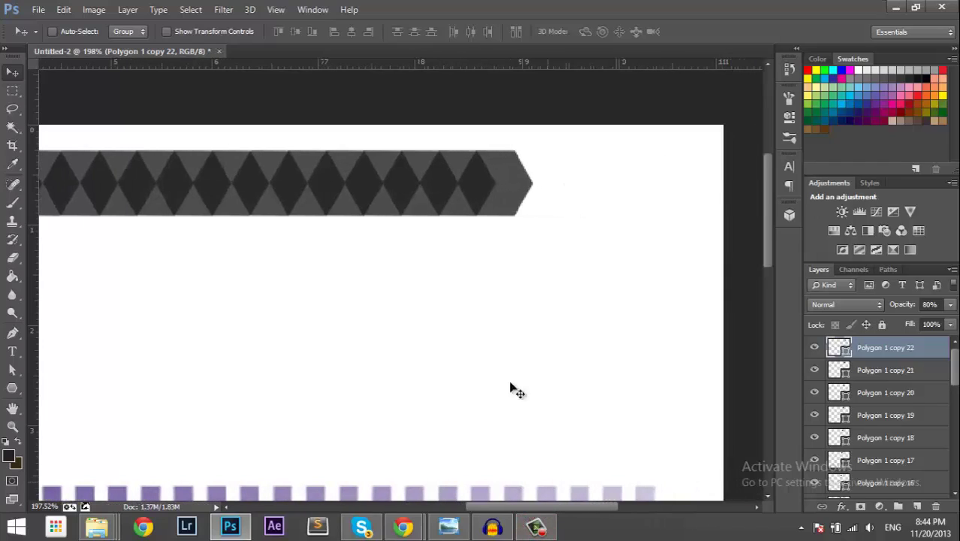
drag(506, 202, 643, 201)
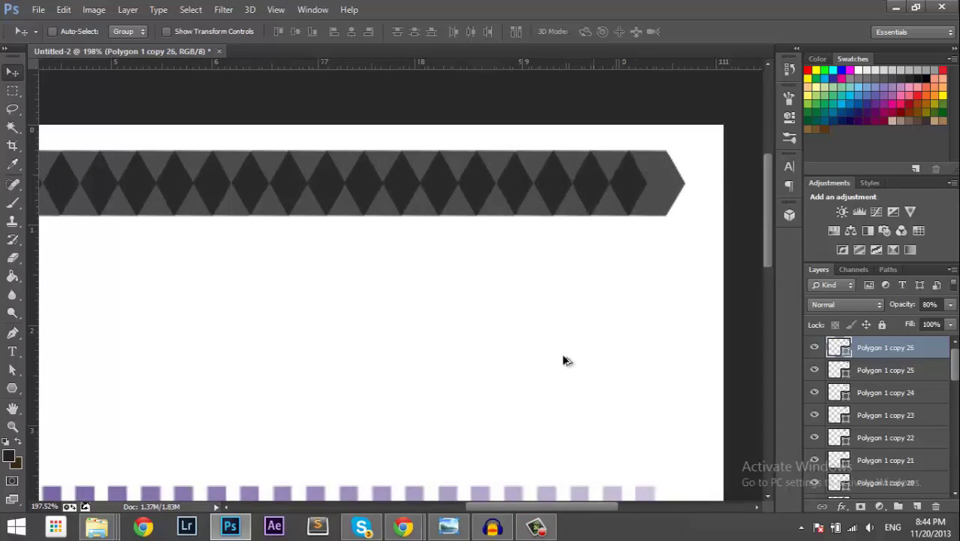
drag(562, 508, 585, 508)
drag(596, 208, 641, 204)
drag(590, 510, 431, 510)
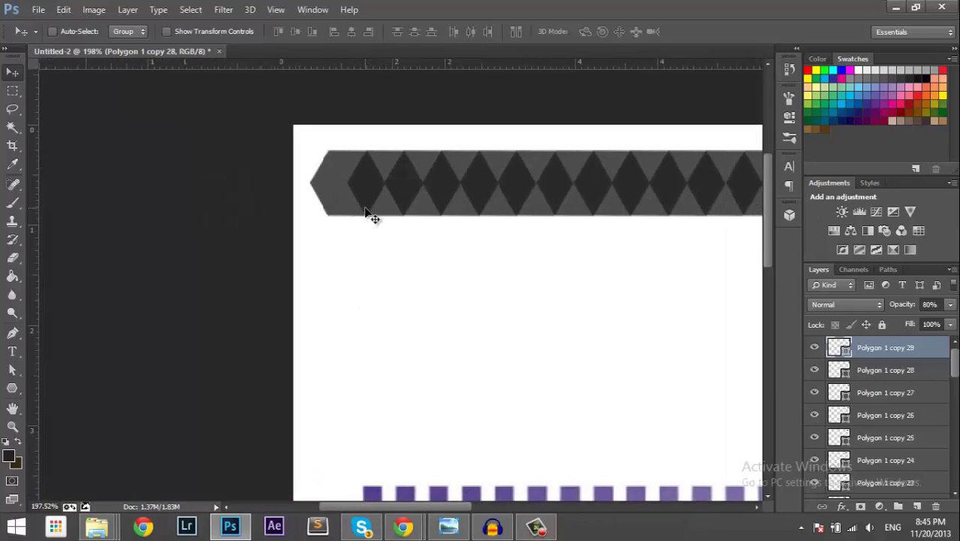
drag(494, 508, 585, 227)
scroll(876, 365, down, 10)
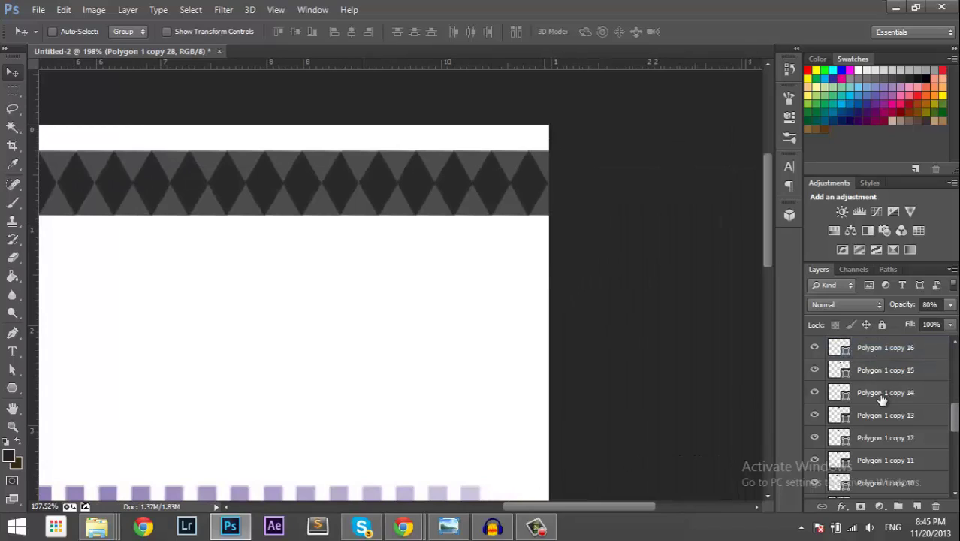
Step: Shift the hexagon strip left and add one more tile, Polygon 1 copy 29
shift+click(881, 441)
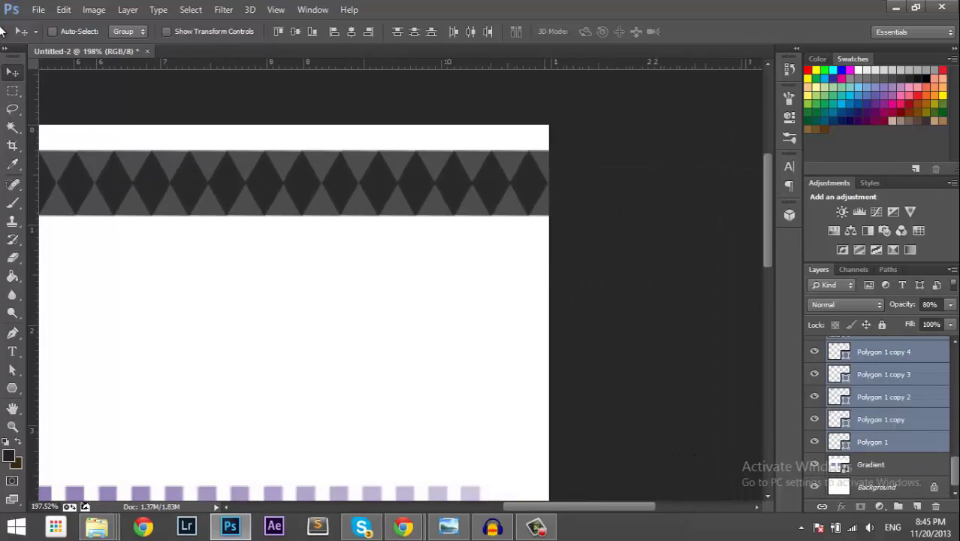
drag(418, 194, 278, 191)
click(885, 355)
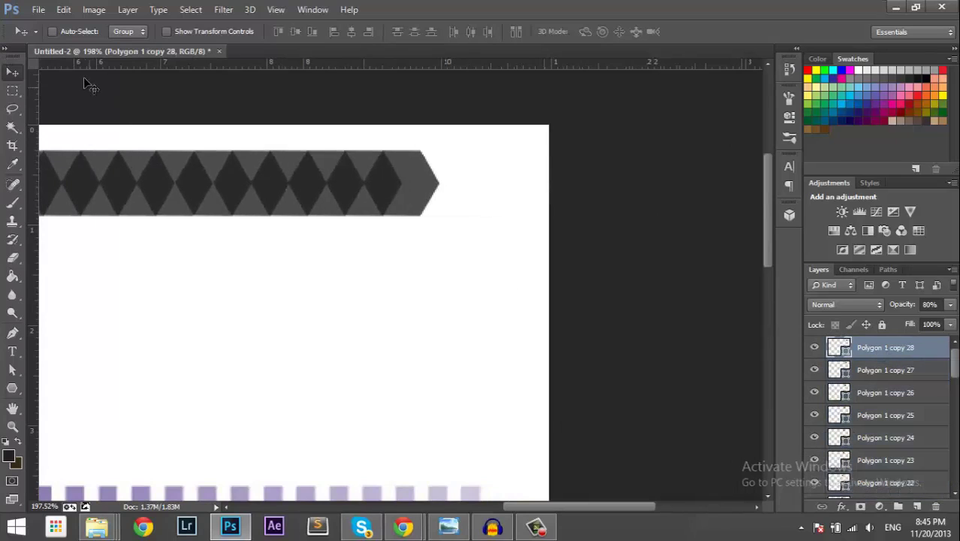
alt+drag(410, 195, 438, 201)
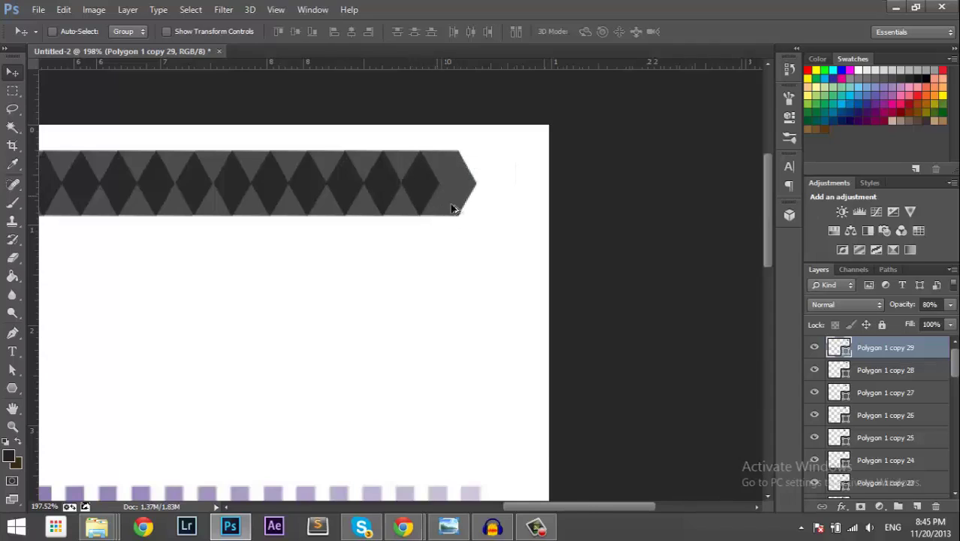
drag(587, 516, 496, 511)
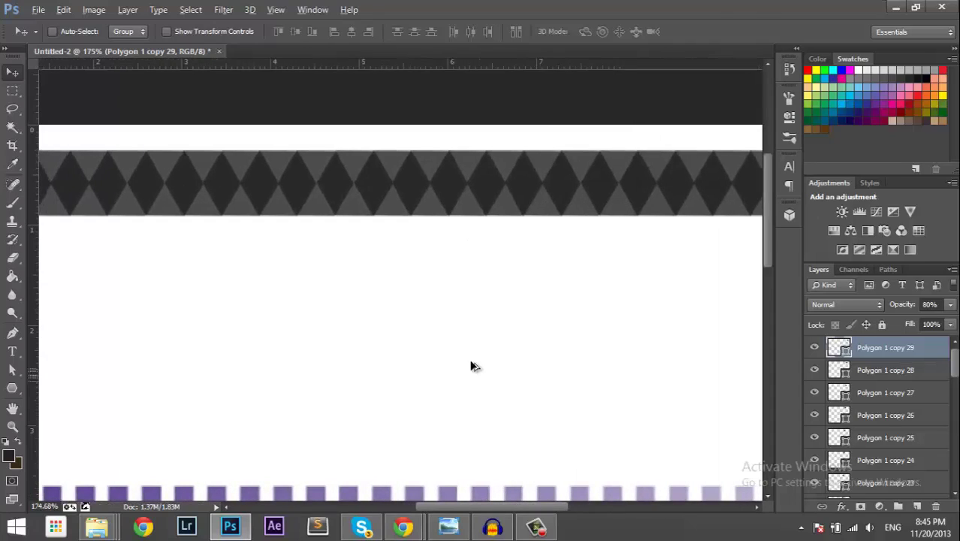
scroll(471, 360, down, 3)
scroll(907, 461, down, 15)
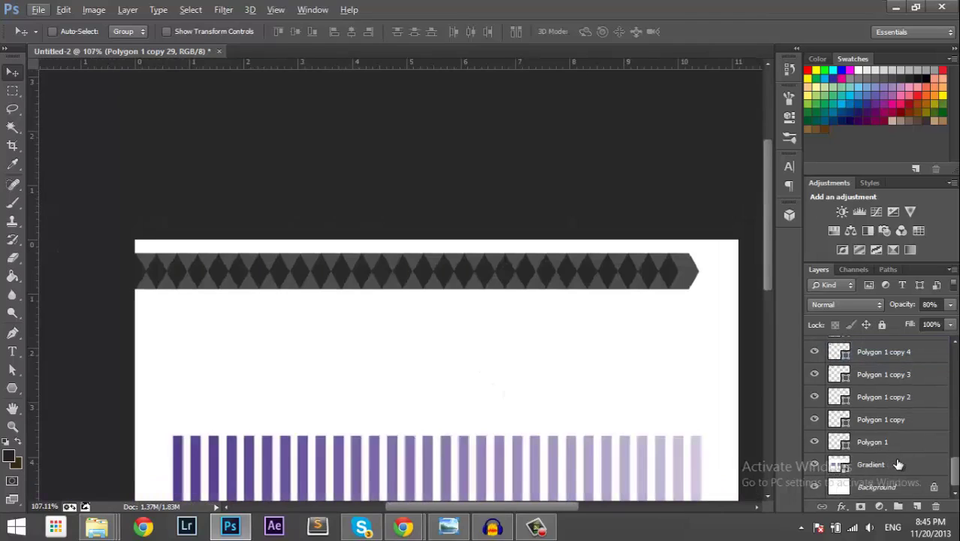
Step: Select all polygon layers, move the strip right and shrink it slightly
shift+click(897, 441)
drag(253, 290, 300, 285)
scroll(353, 313, down, 1)
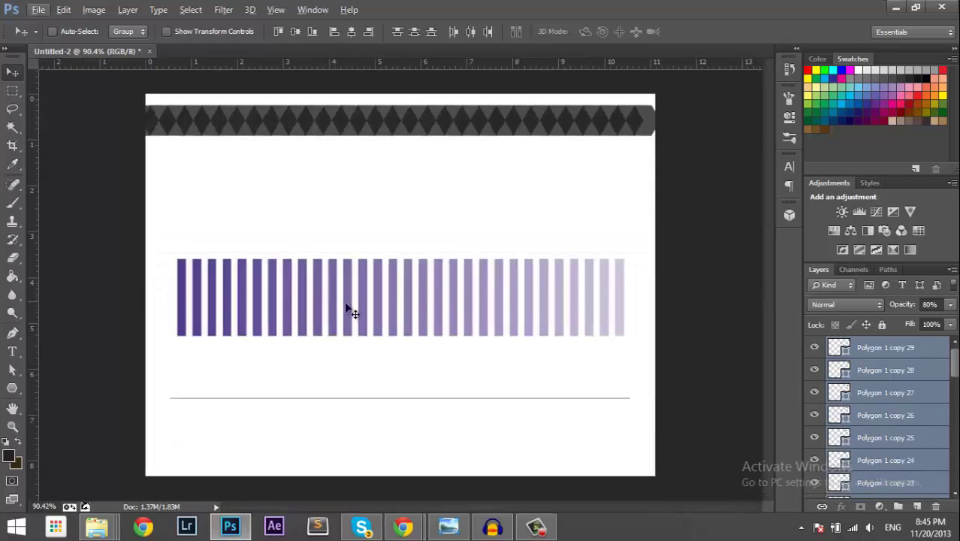
key(ctrl+t)
drag(659, 103, 643, 103)
key(Return)
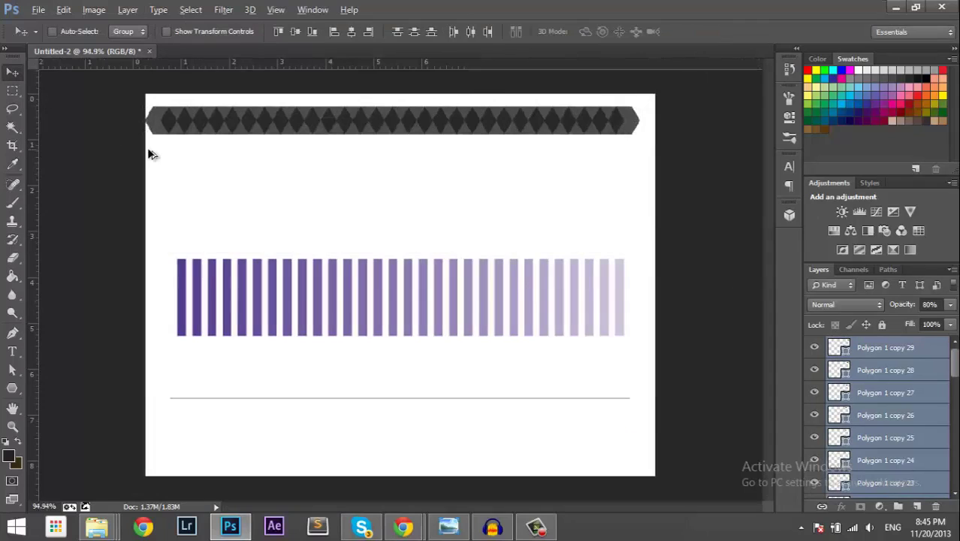
Step: Stretch the strip to about 103% width to reach both page edges and nudge it up
scroll(147, 148, up, 3)
drag(432, 505, 493, 504)
key(ctrl+t)
drag(613, 224, 635, 230)
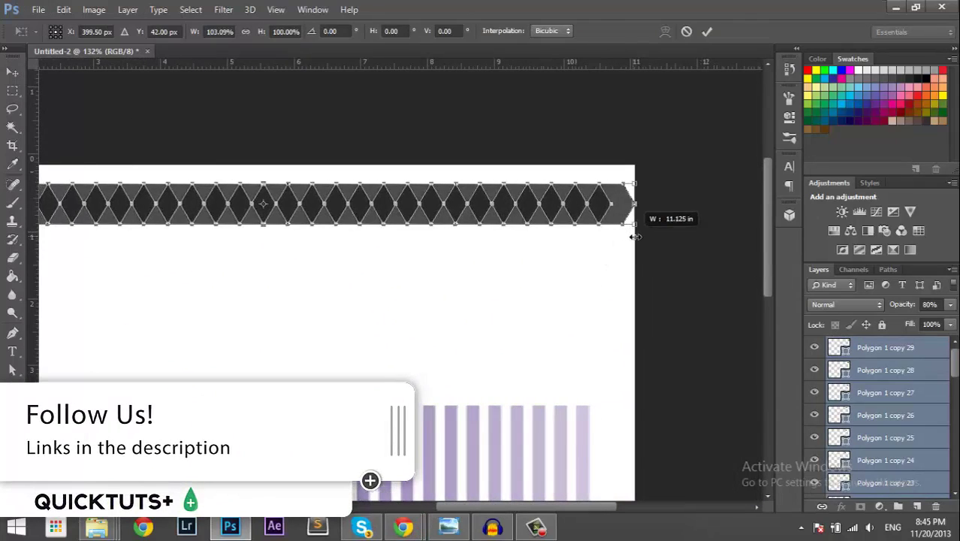
click(707, 31)
scroll(649, 218, down, 3)
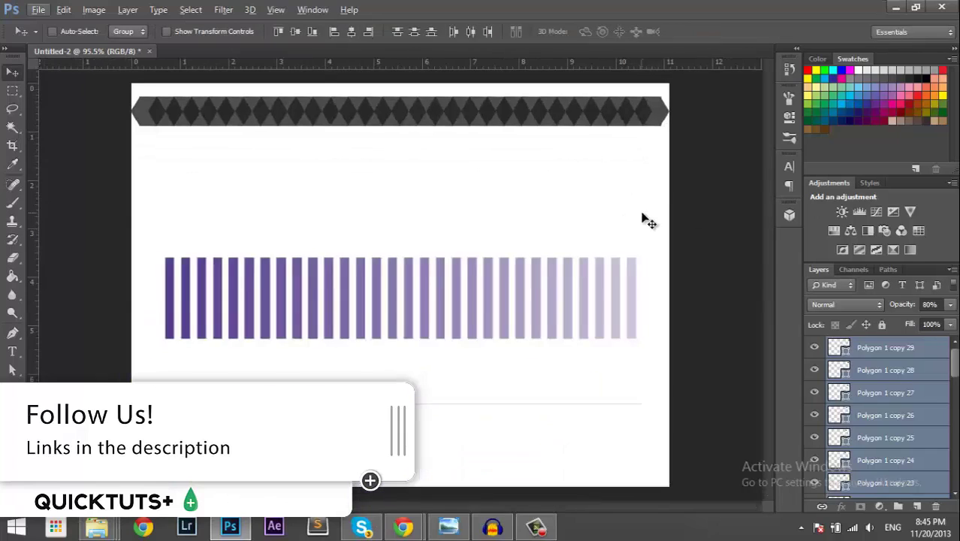
key(Up)
key(Up)
key(Up)
key(Up)
key(Up)
key(Up)
key(Up)
key(Up)
key(Up)
key(Up)
key(Up)
key(Up)
key(Up)
key(Up)
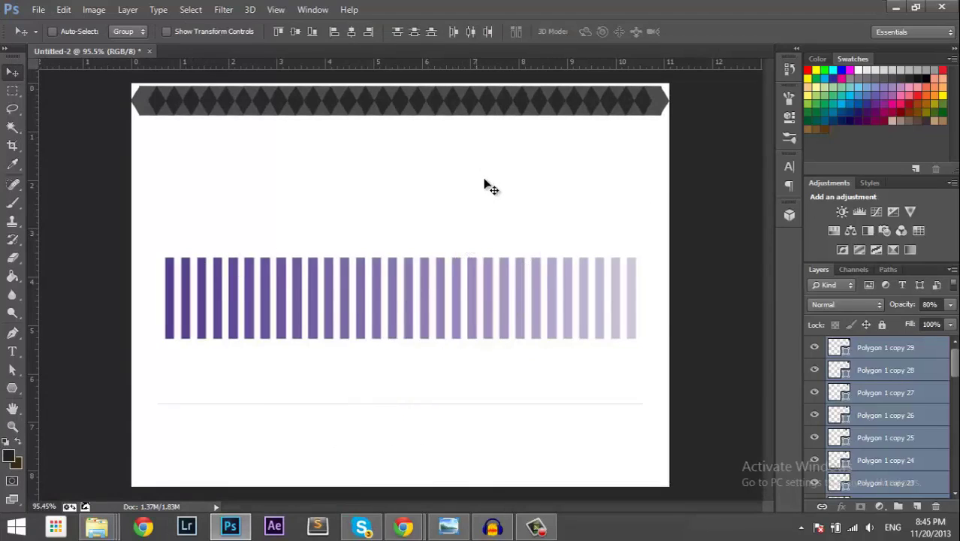
drag(955, 369, 948, 478)
Step: Recolour Polygon 1 and Polygon 1 copy with purples sampled from the stripes
click(915, 447)
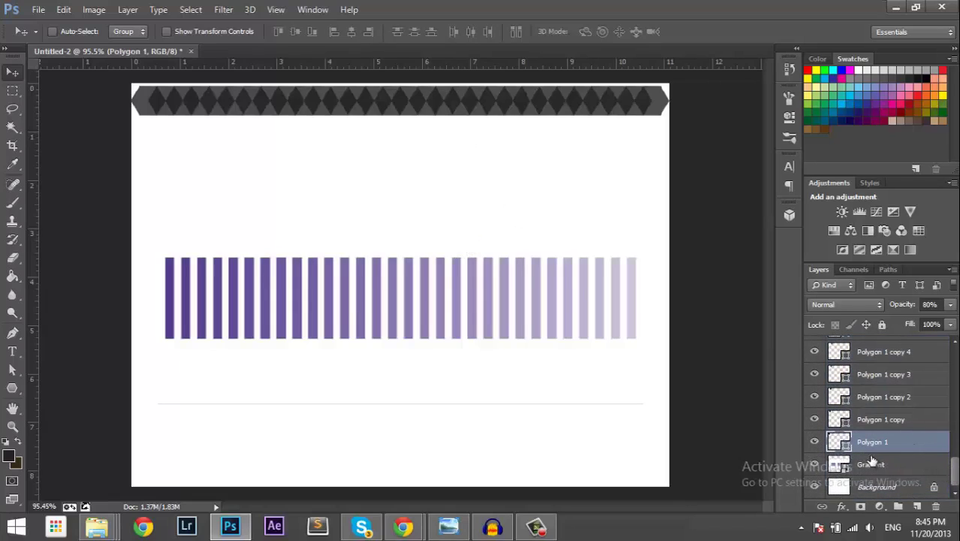
double_click(843, 445)
drag(646, 133, 720, 124)
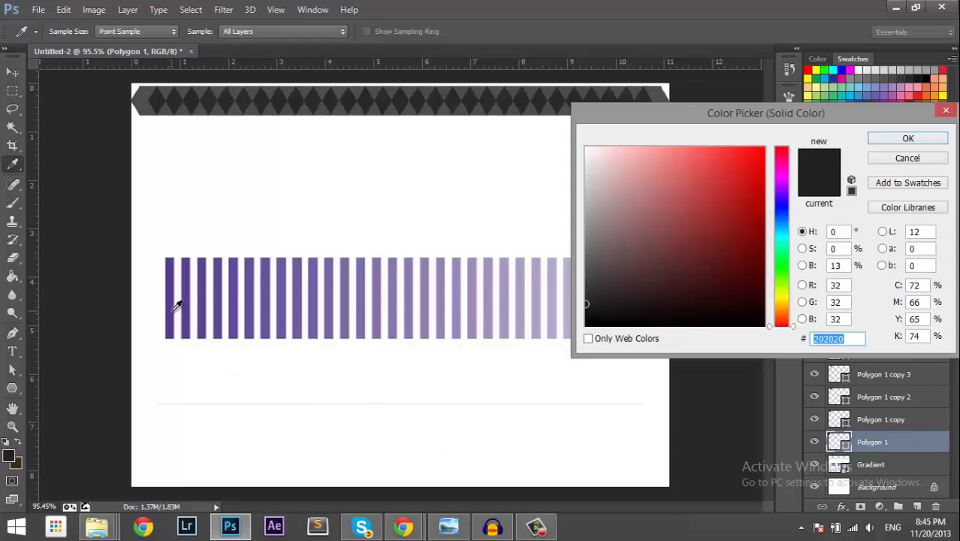
click(177, 305)
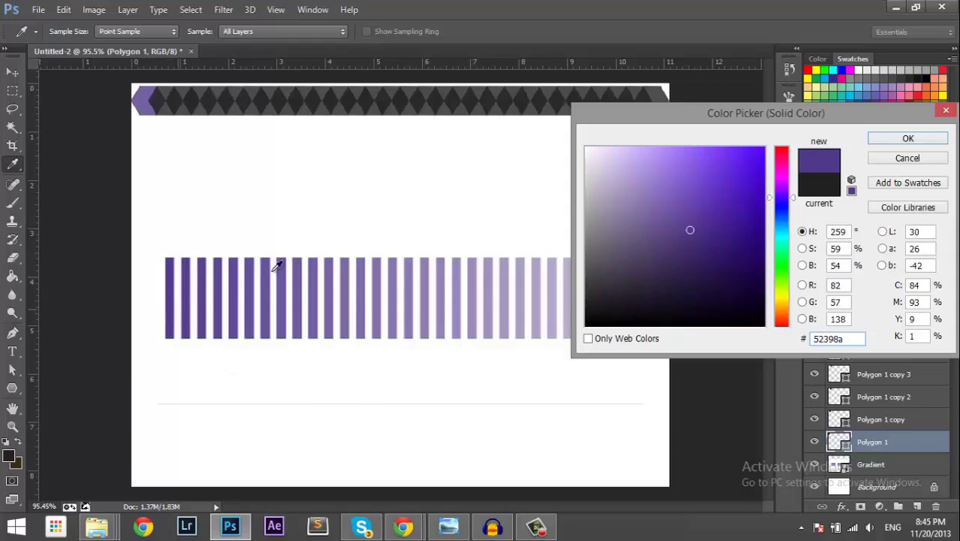
click(900, 139)
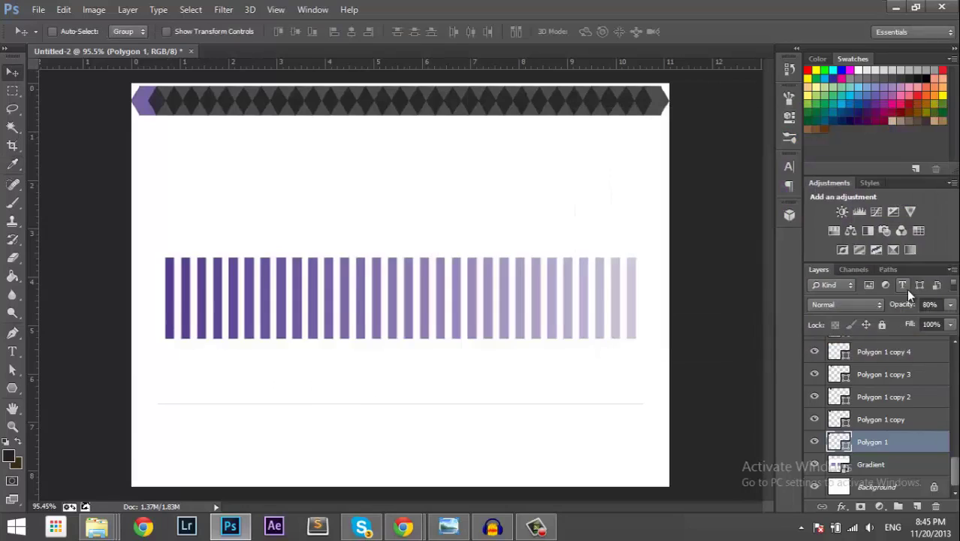
double_click(841, 421)
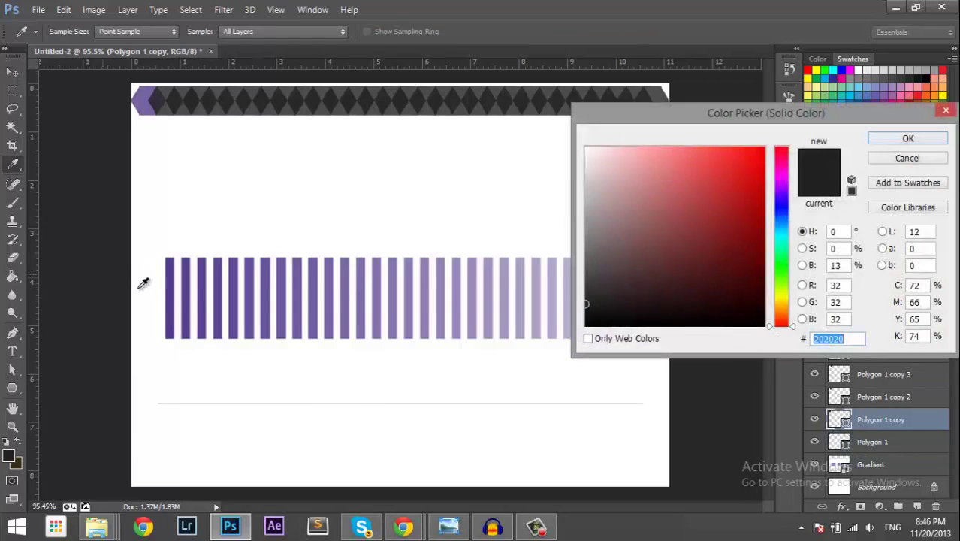
click(194, 282)
click(902, 139)
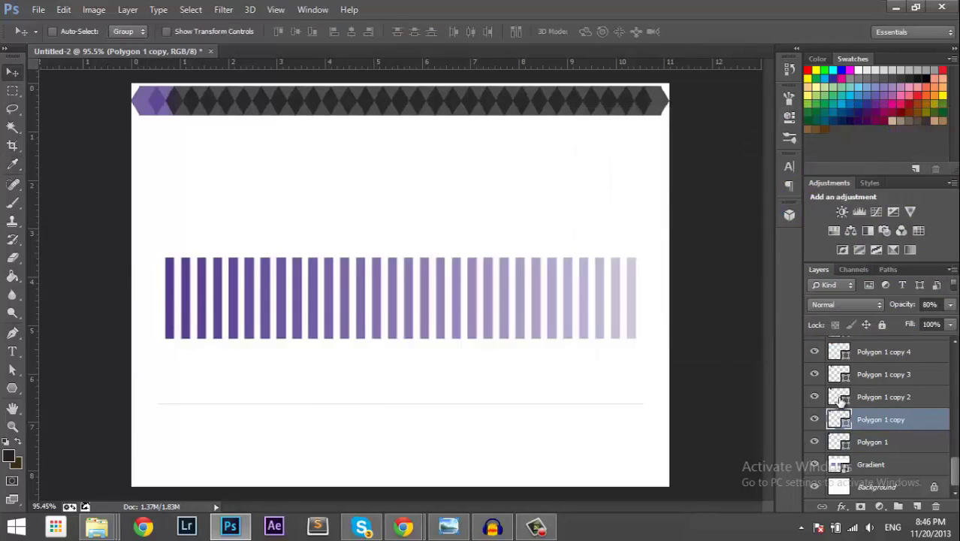
Step: Sample graded purples for copies 2, 3 and 4, then duplicate the tile to recolour copy 5
double_click(839, 397)
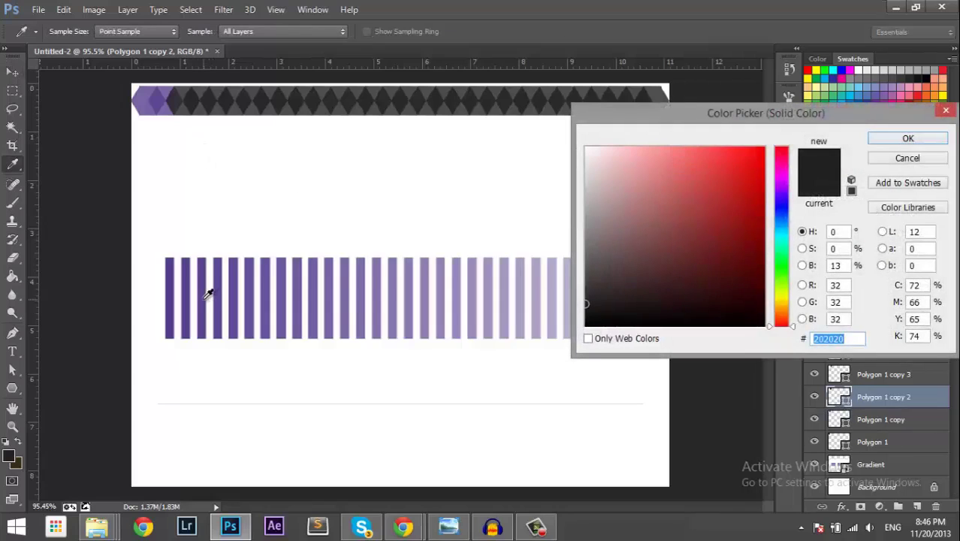
click(206, 295)
click(894, 141)
double_click(839, 375)
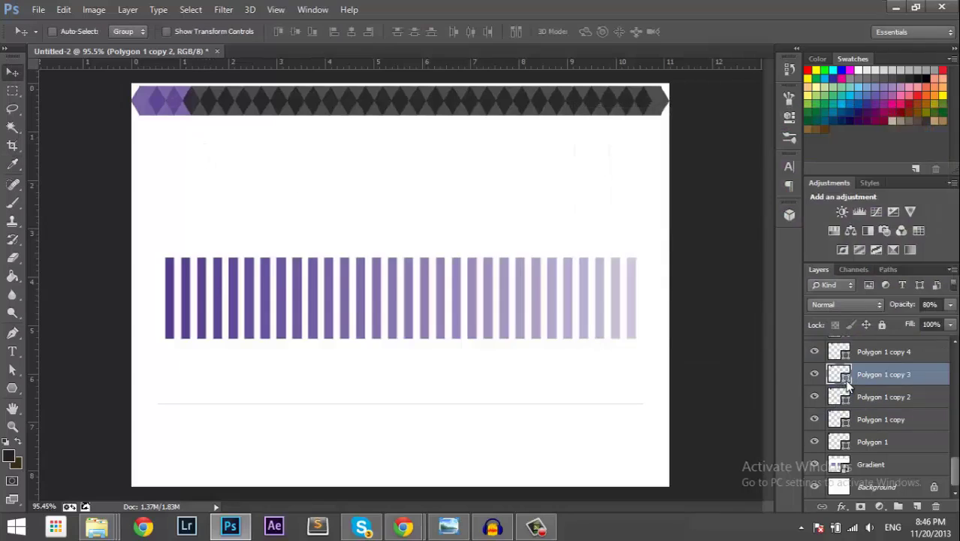
click(224, 312)
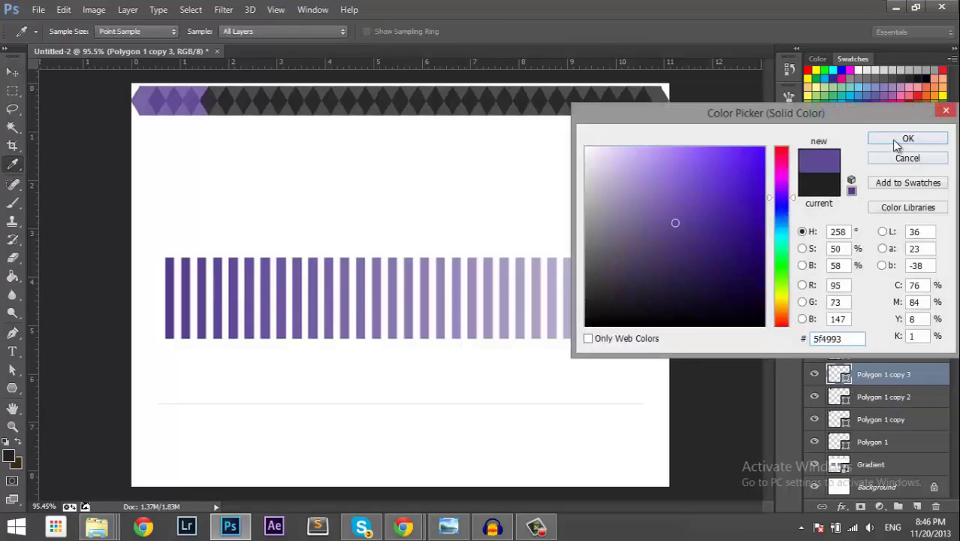
click(896, 141)
double_click(841, 357)
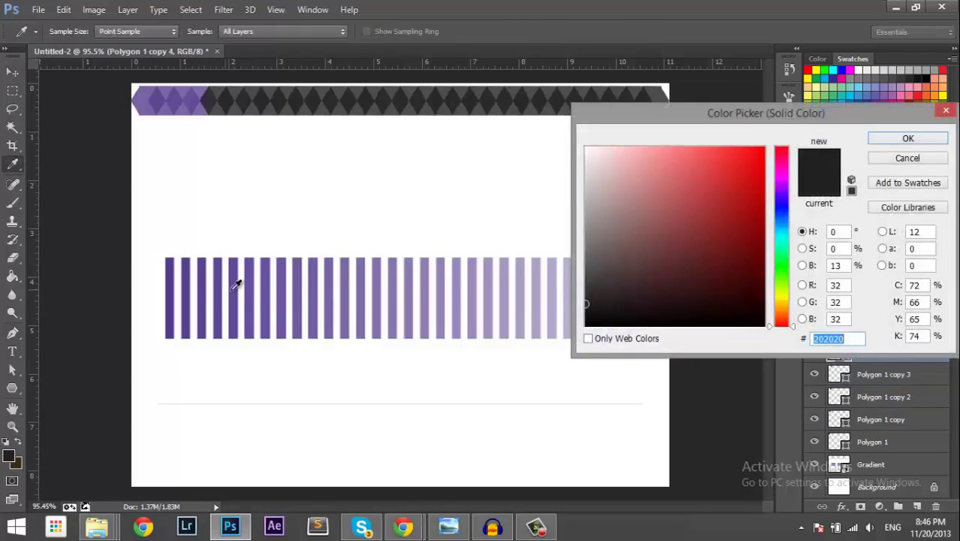
click(251, 279)
click(908, 138)
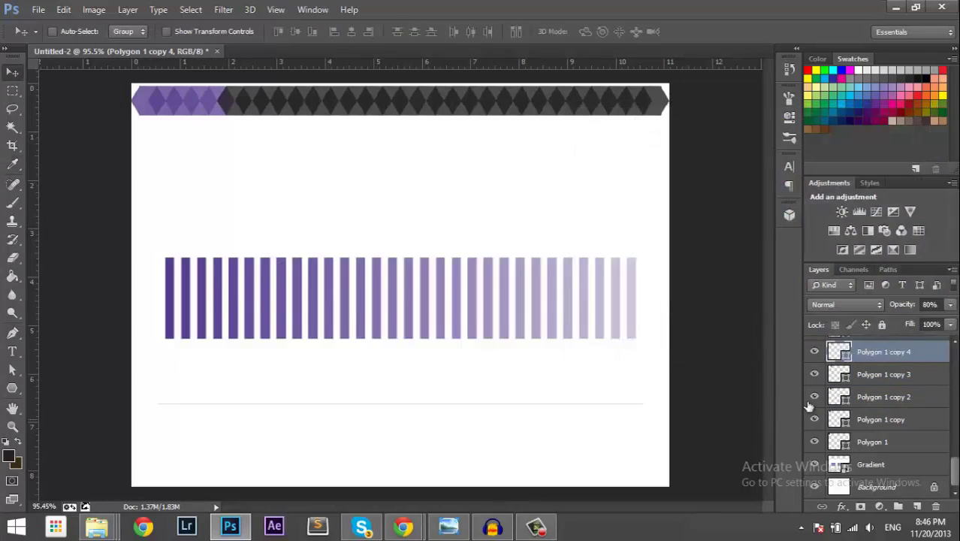
key(ctrl+j)
double_click(843, 355)
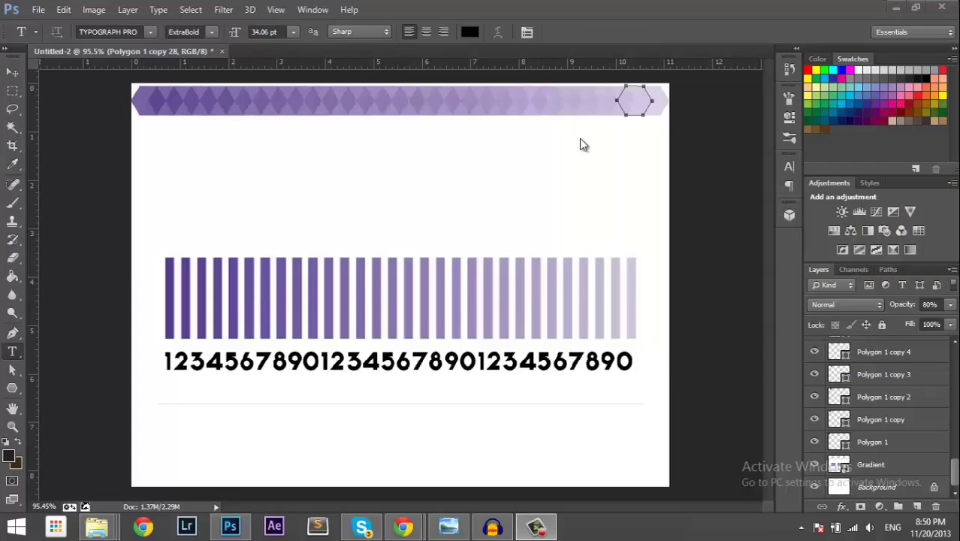
Step: Delete the gradient stripes layer and the row-of-numbers text layer
drag(899, 472, 937, 347)
click(874, 465)
scroll(957, 384, down, 6)
click(913, 443)
drag(913, 455, 935, 507)
scroll(944, 475, down, 2)
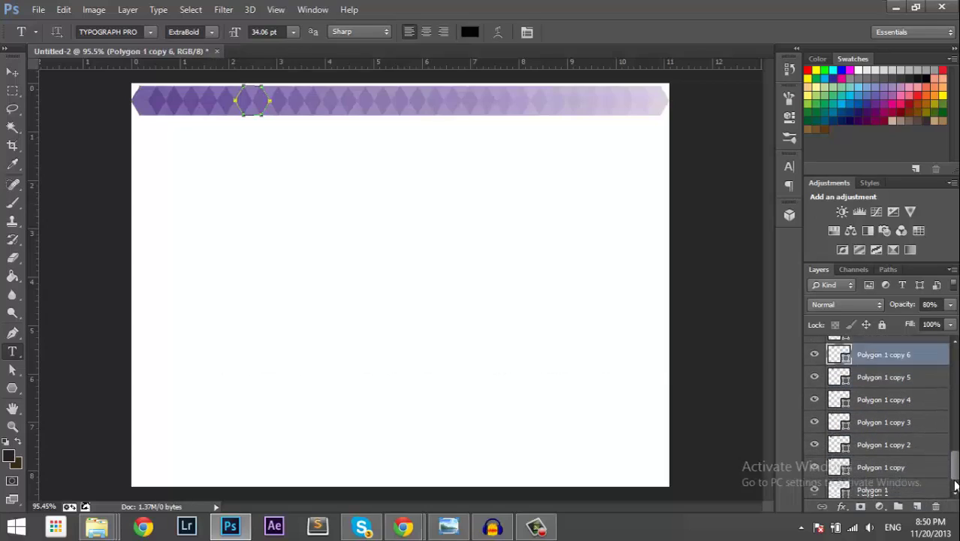
Step: Gather every Polygon tile layer, from the topmost down to Polygon 1, into Group 2
click(943, 459)
drag(951, 466, 943, 355)
shift+click(930, 355)
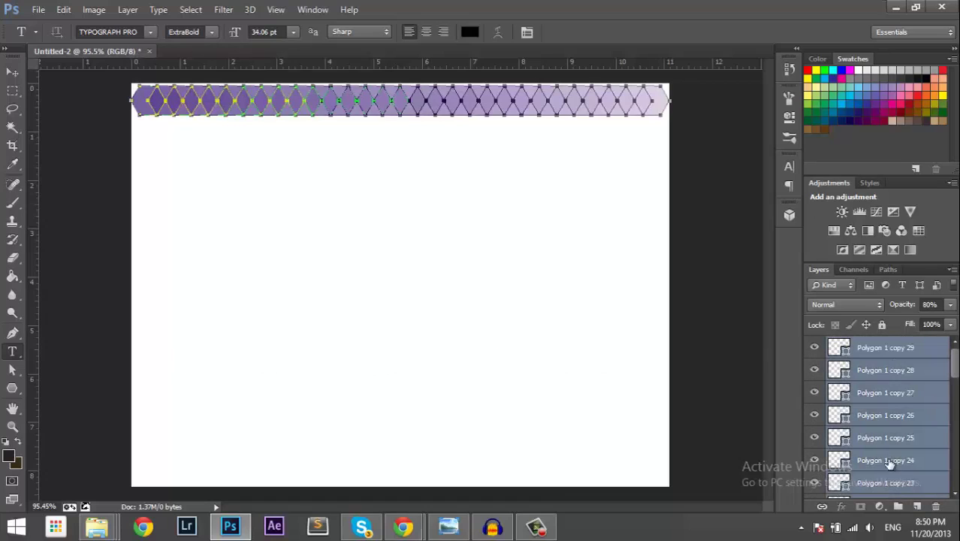
click(888, 488)
key(ctrl+g)
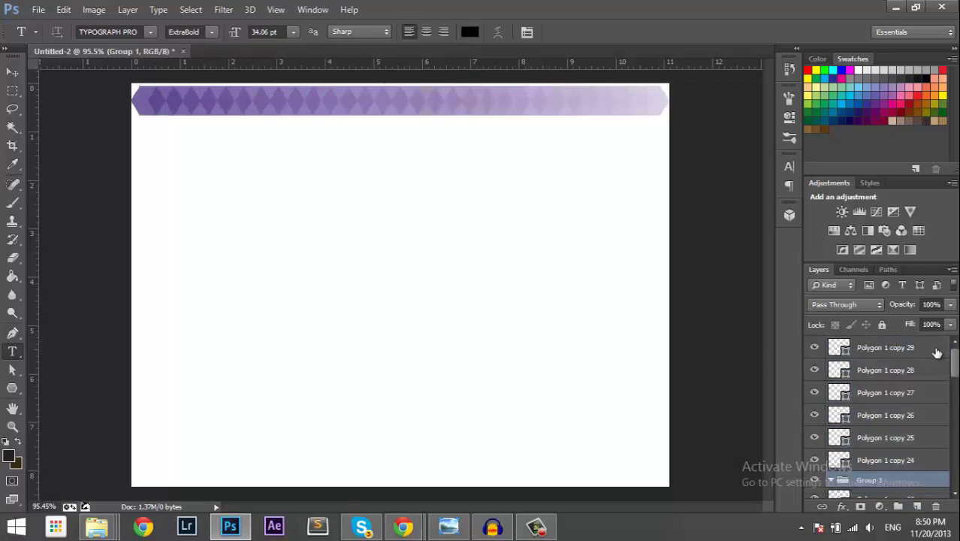
click(936, 350)
drag(954, 361, 902, 504)
shift+click(928, 465)
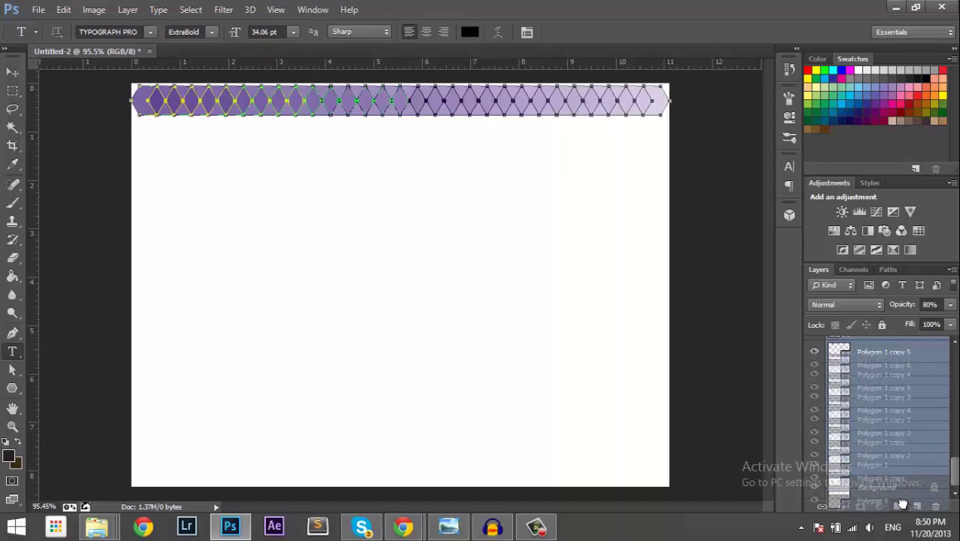
drag(902, 503, 899, 506)
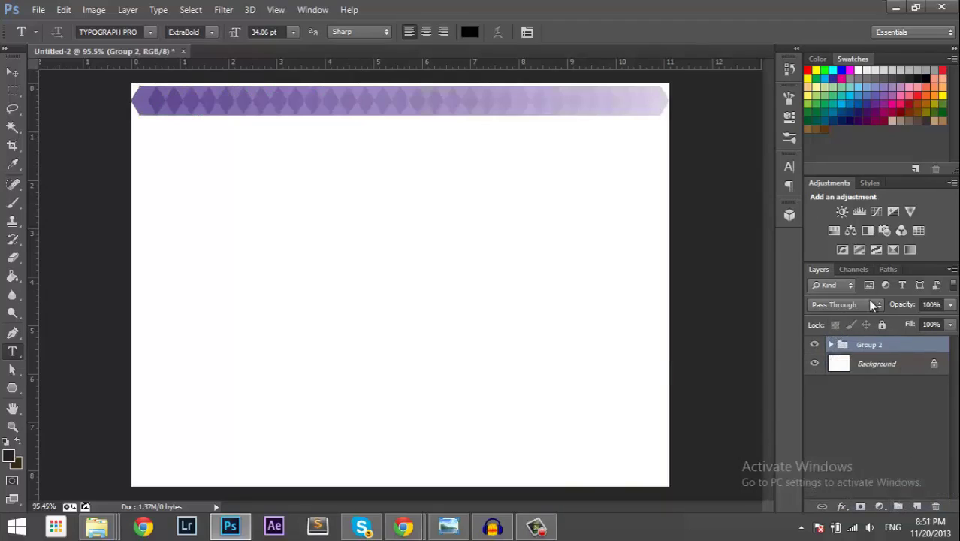
Step: With the Move tool, Alt-drag copies of the purple band stepping down the canvas
click(403, 527)
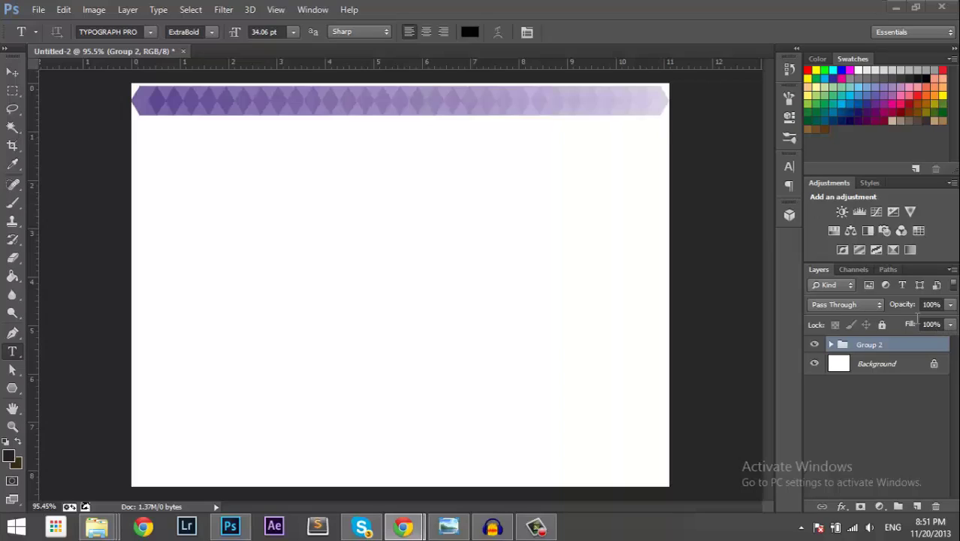
click(890, 361)
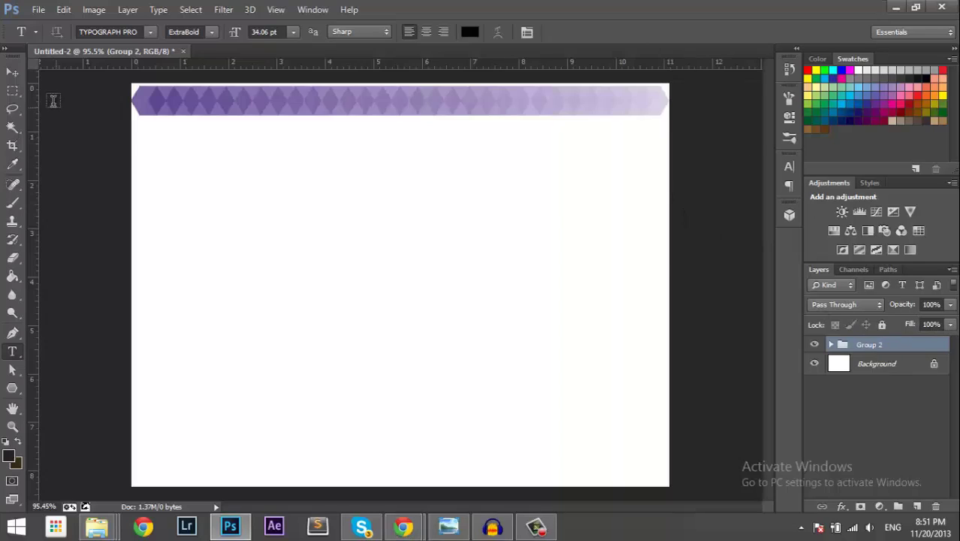
click(12, 71)
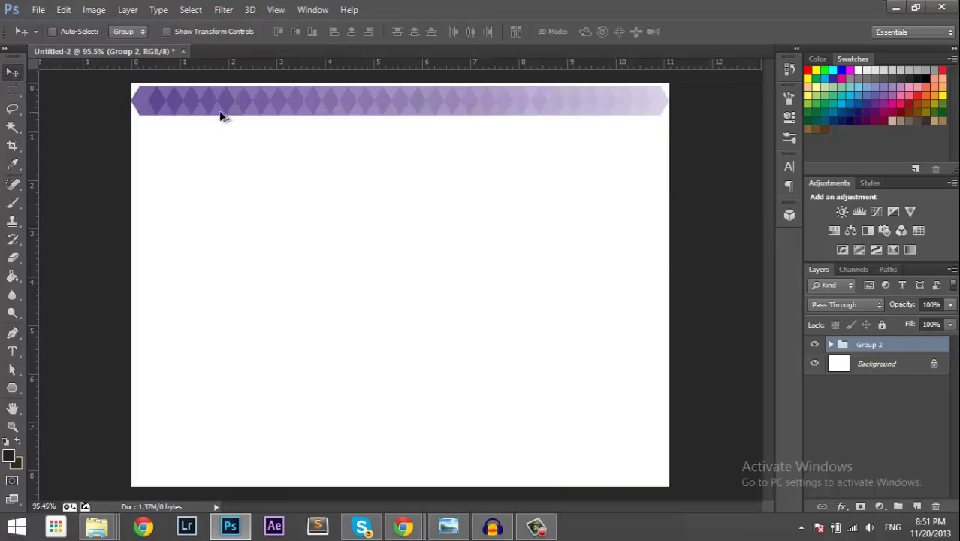
drag(224, 107, 232, 124)
drag(232, 124, 236, 176)
drag(237, 176, 253, 220)
drag(252, 220, 281, 348)
Step: Add more band copies lower down, up to Group 2 copy 25, covering most of the canvas
scroll(197, 195, up, 3)
scroll(225, 229, down, 5)
scroll(326, 311, up, 3)
key(ctrl+j)
scroll(299, 265, down, 3)
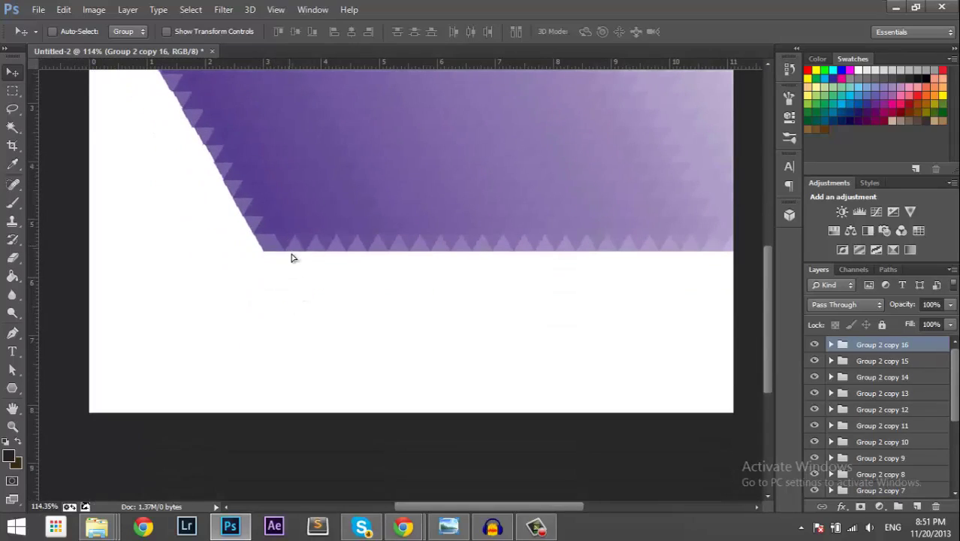
drag(293, 258, 370, 392)
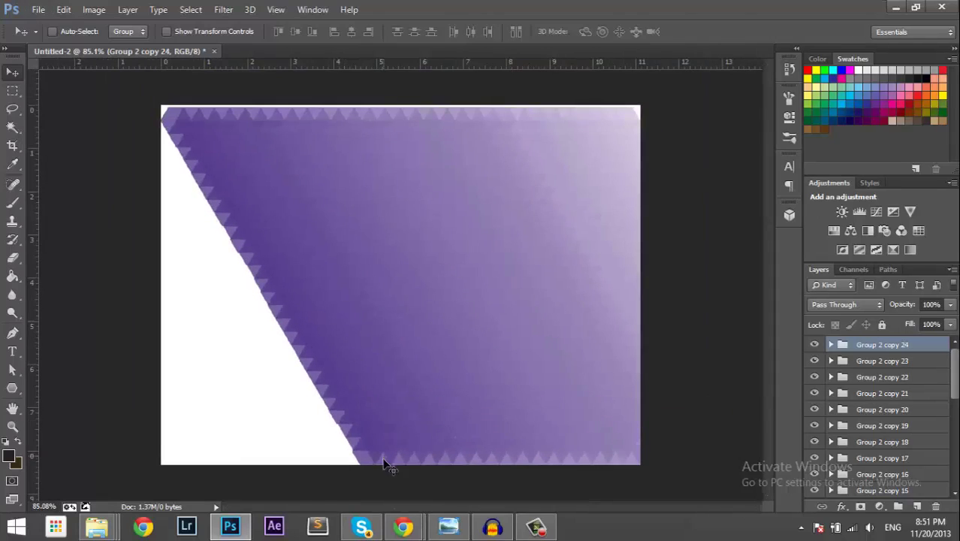
mouse_move(386, 462)
mouse_down()
mouse_move(364, 453)
mouse_move(368, 464)
mouse_up()
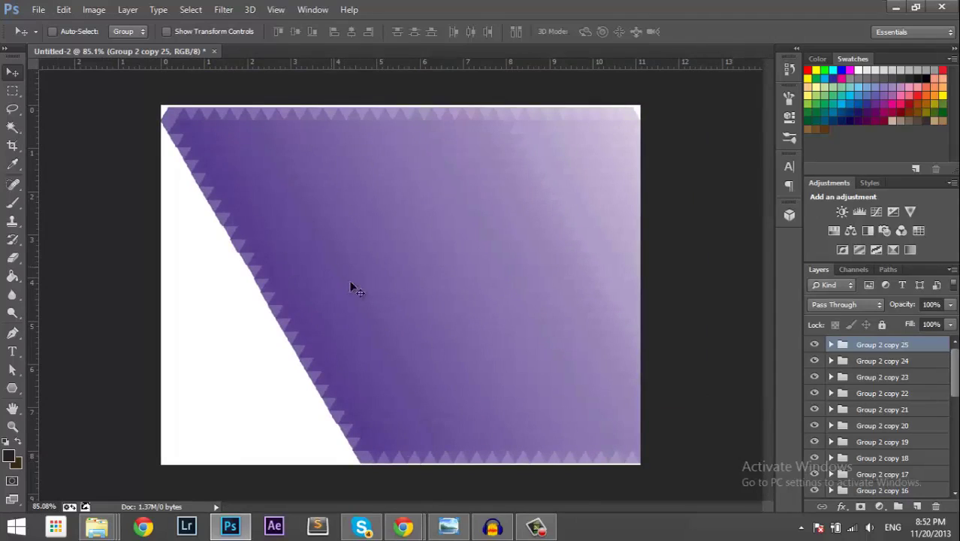
click(404, 527)
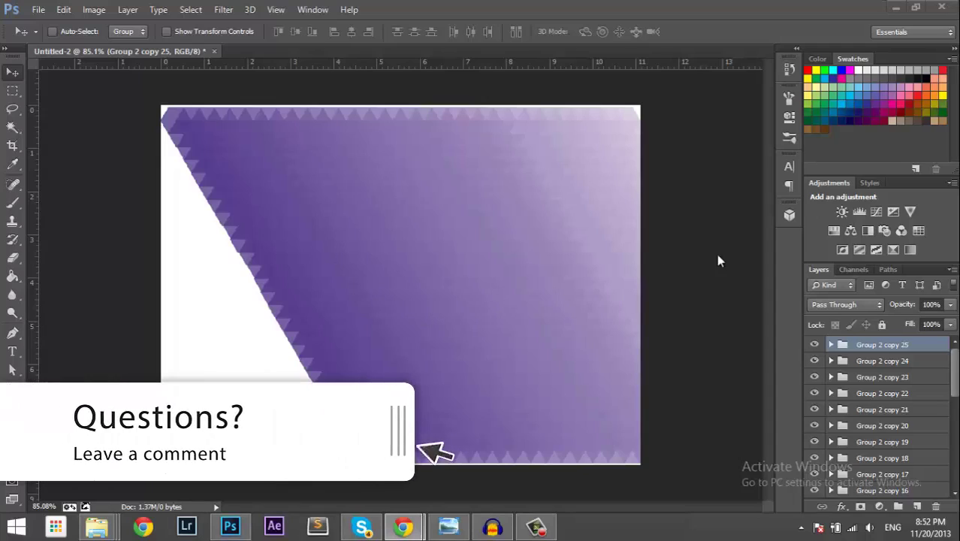
Step: Put Group 2 and all its band copies into one new group renamed 'Patterns'
click(877, 347)
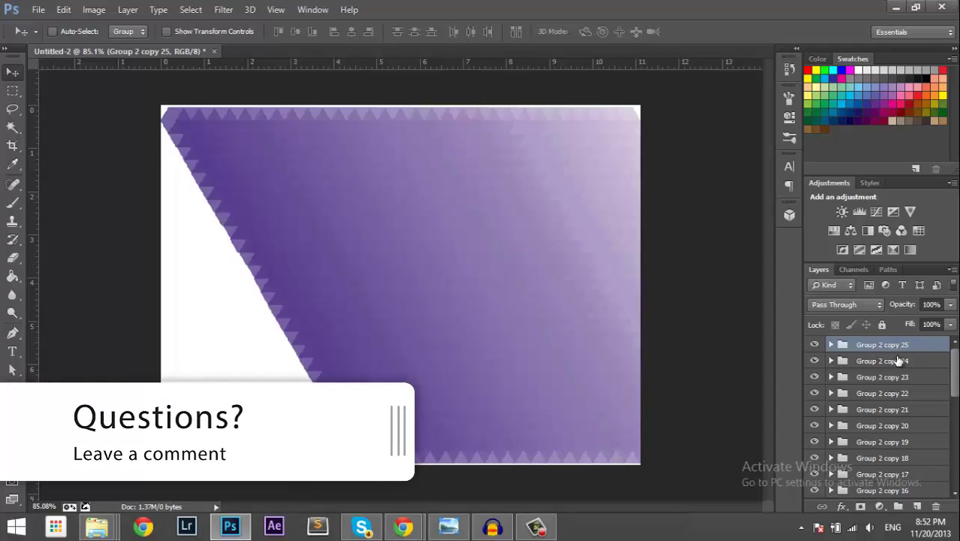
drag(955, 376, 935, 467)
shift+click(896, 472)
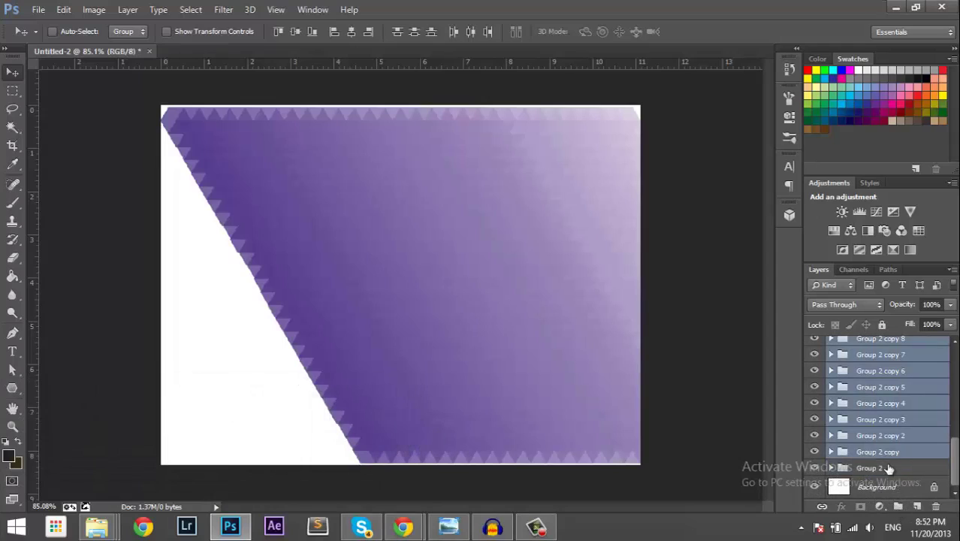
drag(886, 466, 899, 506)
double_click(869, 347)
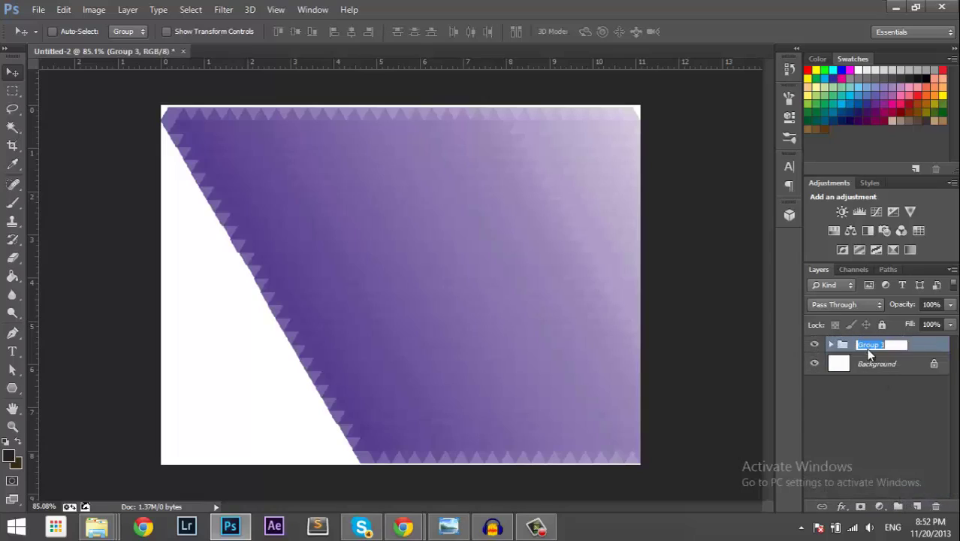
text(Patterns)
key(Return)
Step: Free-transform the Patterns group: shift it left and scale it to about 114%
key(ctrl+t)
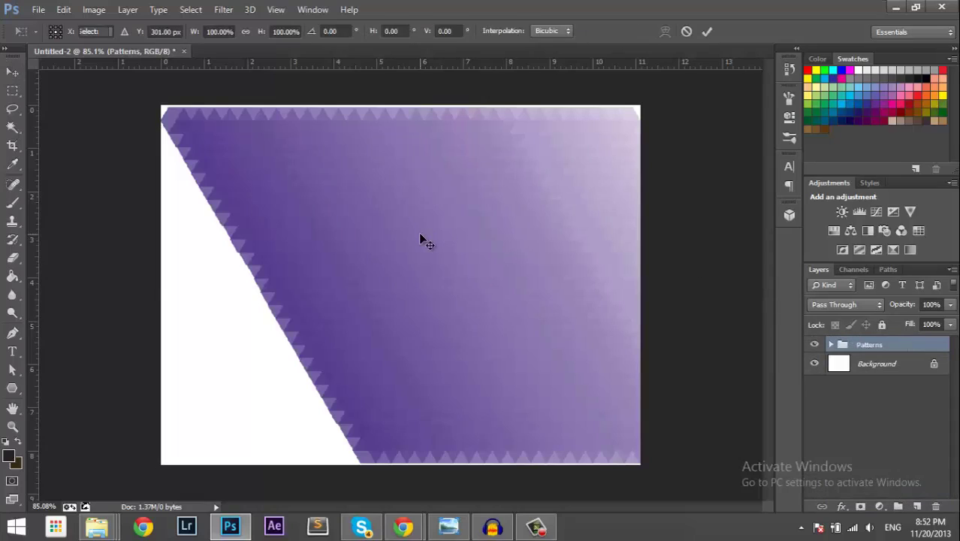
key(ctrl+0)
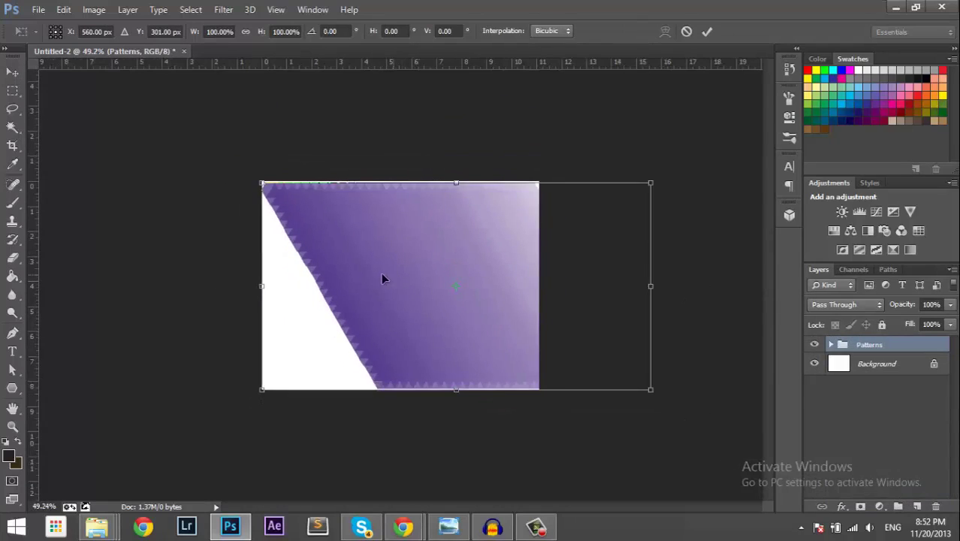
drag(382, 277, 345, 291)
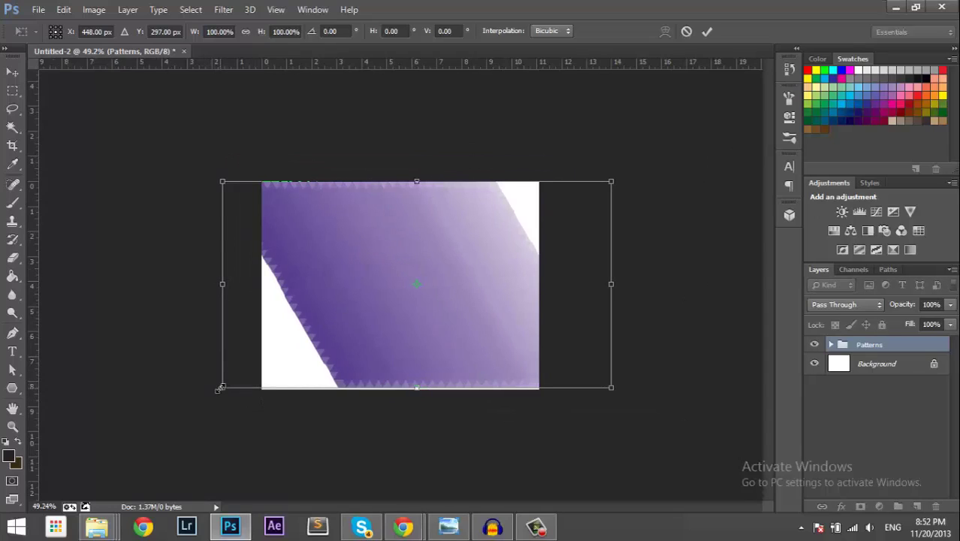
drag(221, 388, 112, 464)
click(707, 31)
key(ctrl+0)
key(alt)
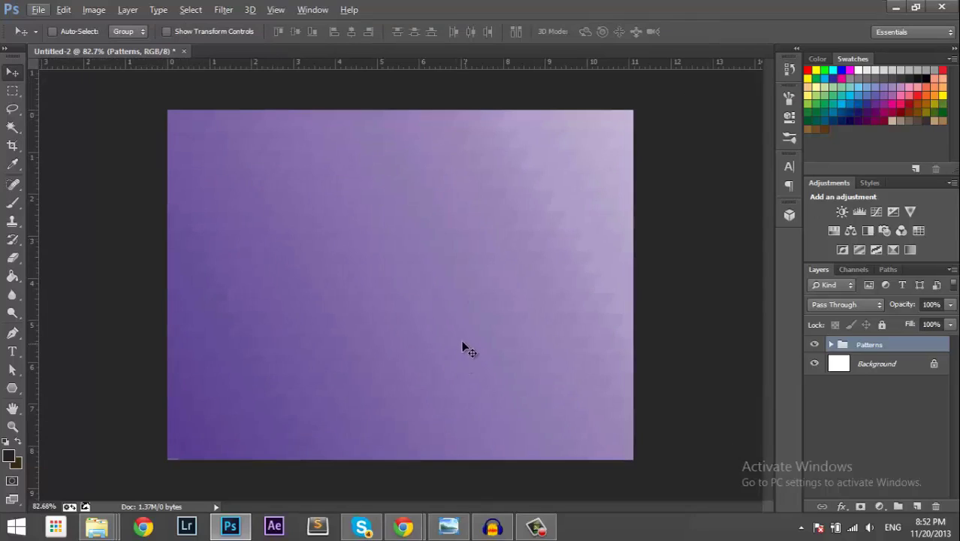
key(alt)
Step: Add a Levels adjustment layer with input levels 27 / 1.00 / 235
click(880, 507)
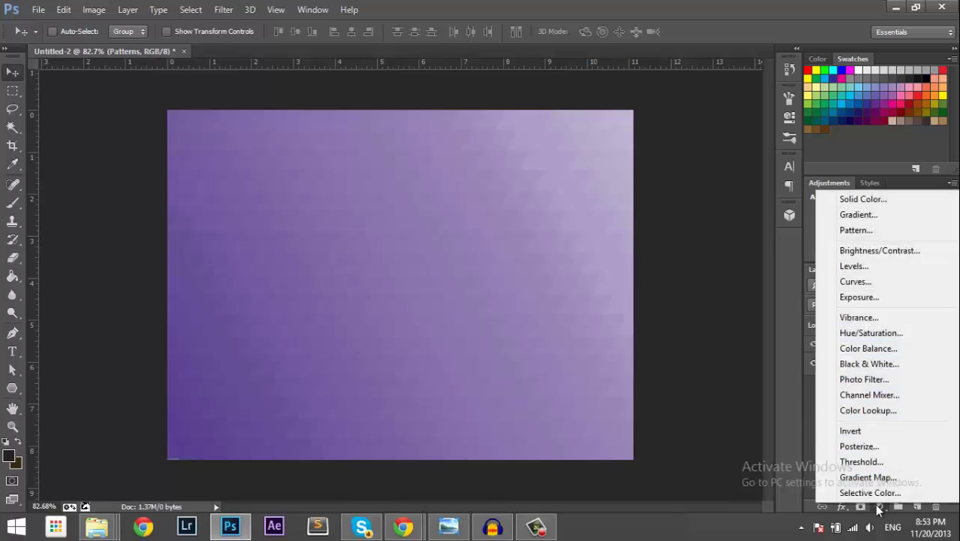
click(852, 268)
drag(754, 234, 743, 241)
drag(603, 237, 621, 242)
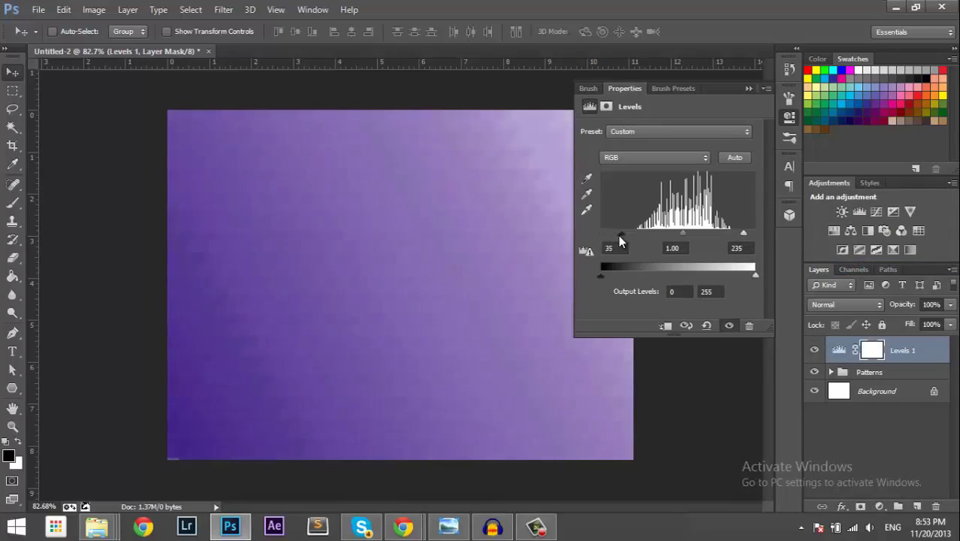
click(749, 88)
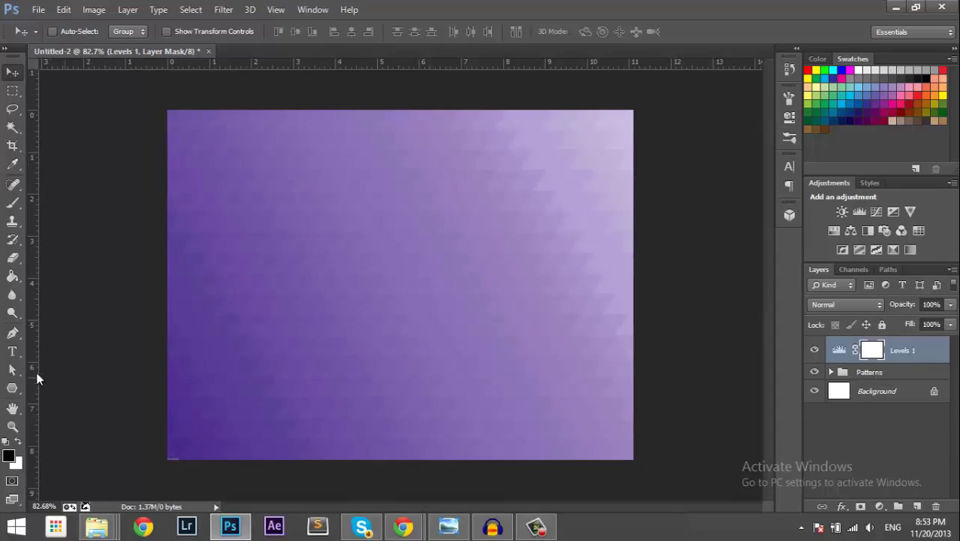
click(12, 370)
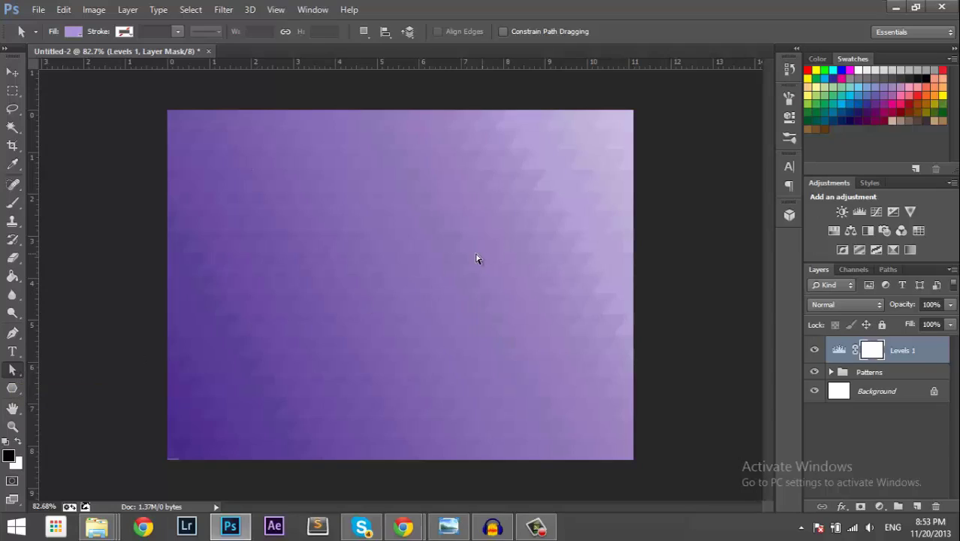
Step: Give the centre tile a darker purple and the lower-left tile a lighter purple sampled from the canvas
click(401, 250)
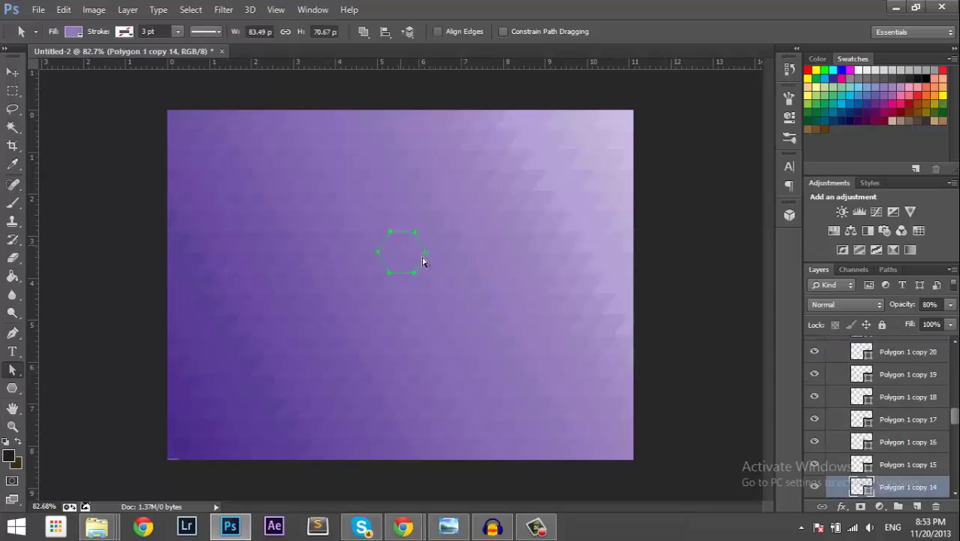
double_click(867, 488)
drag(541, 46, 600, 54)
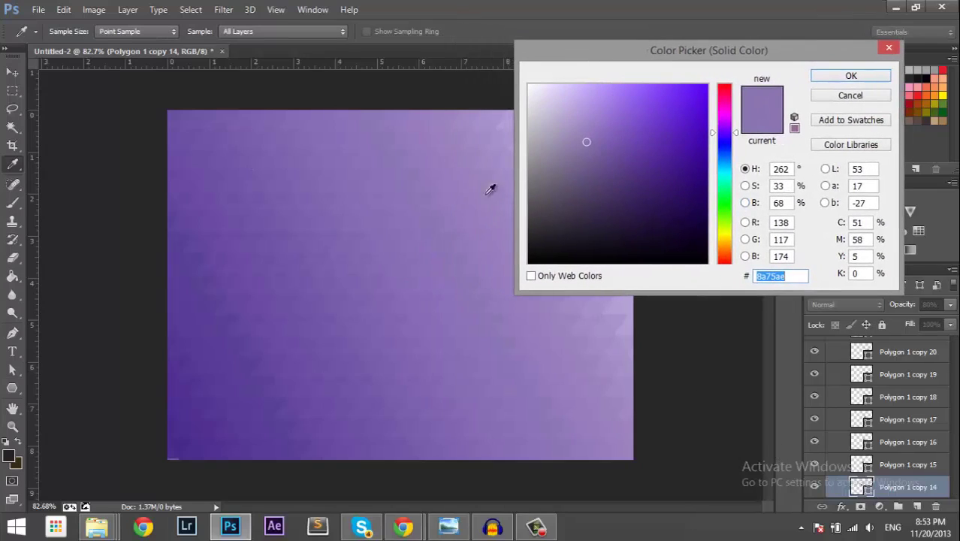
click(213, 151)
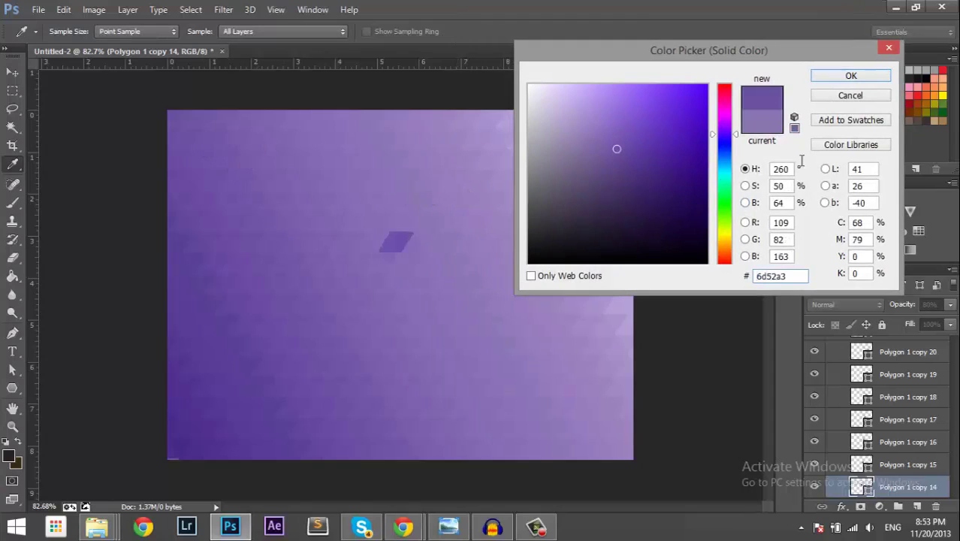
click(830, 80)
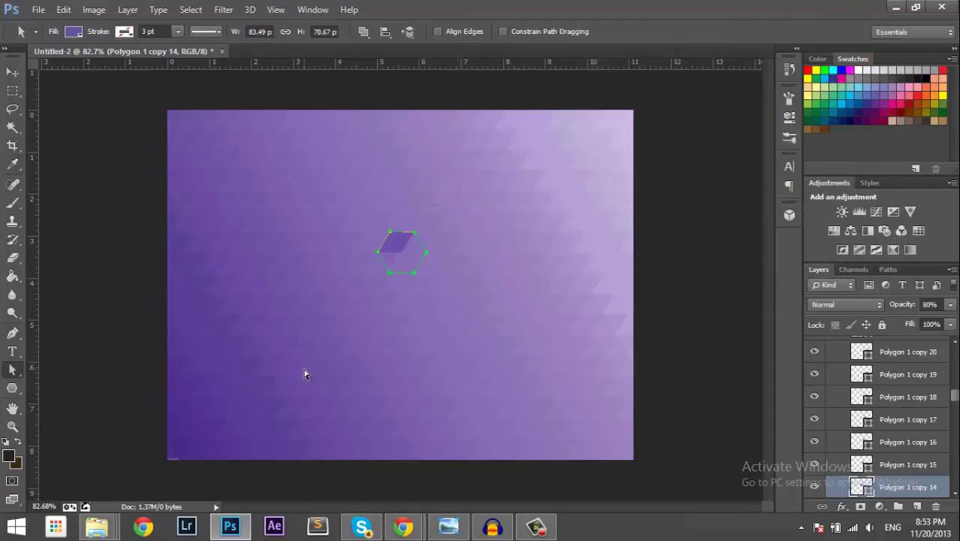
click(304, 376)
double_click(863, 489)
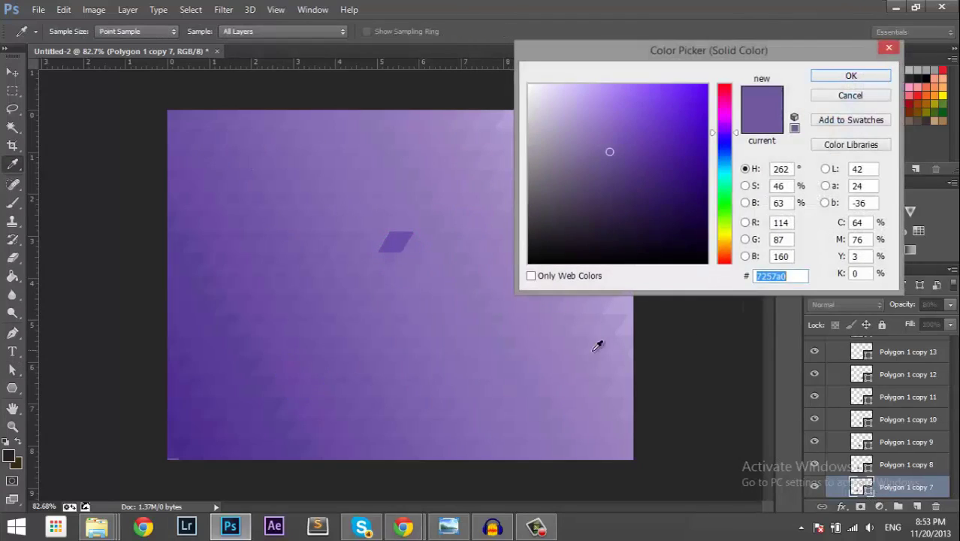
click(599, 344)
key(Return)
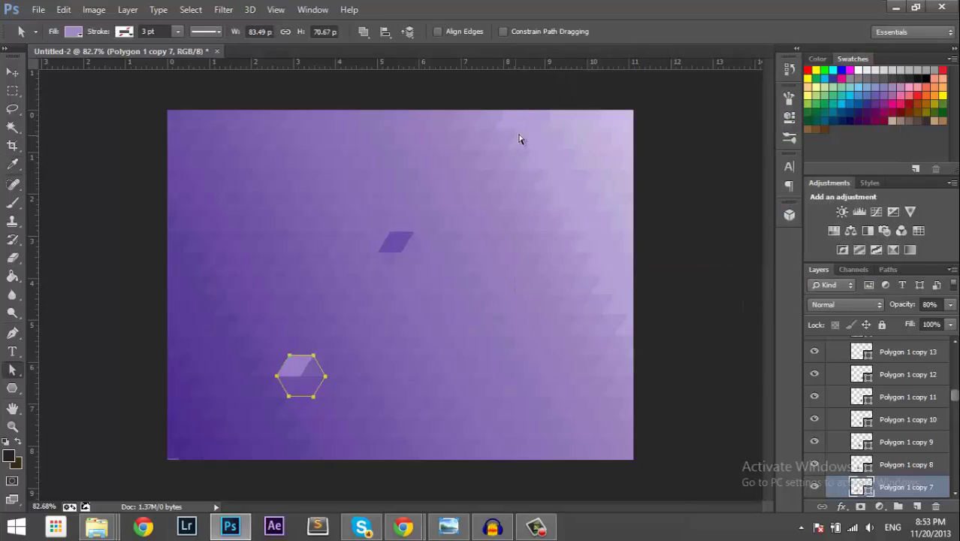
Step: Refill the top-right and lower-right tiles with new purple shades sampled from the canvas
click(523, 143)
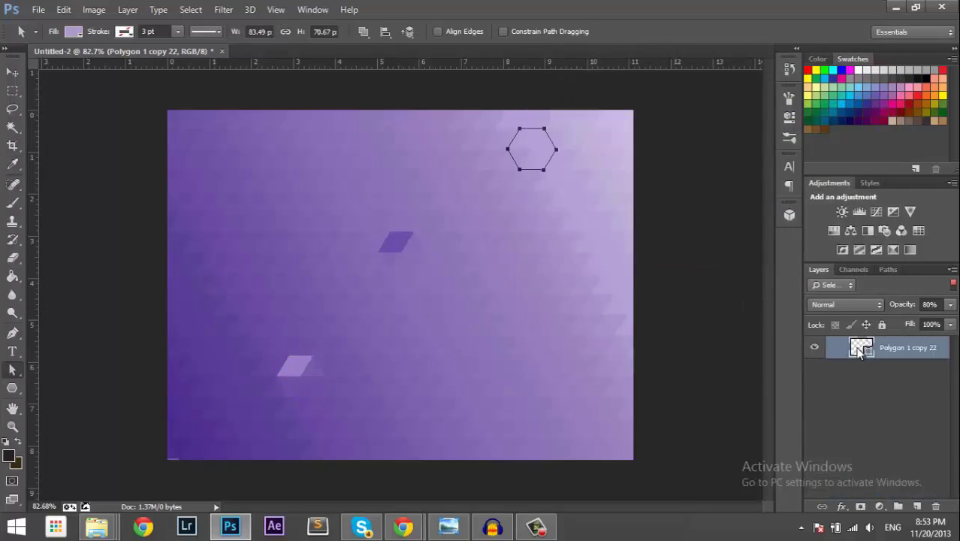
double_click(860, 350)
click(491, 322)
click(853, 73)
click(831, 285)
click(827, 297)
click(530, 349)
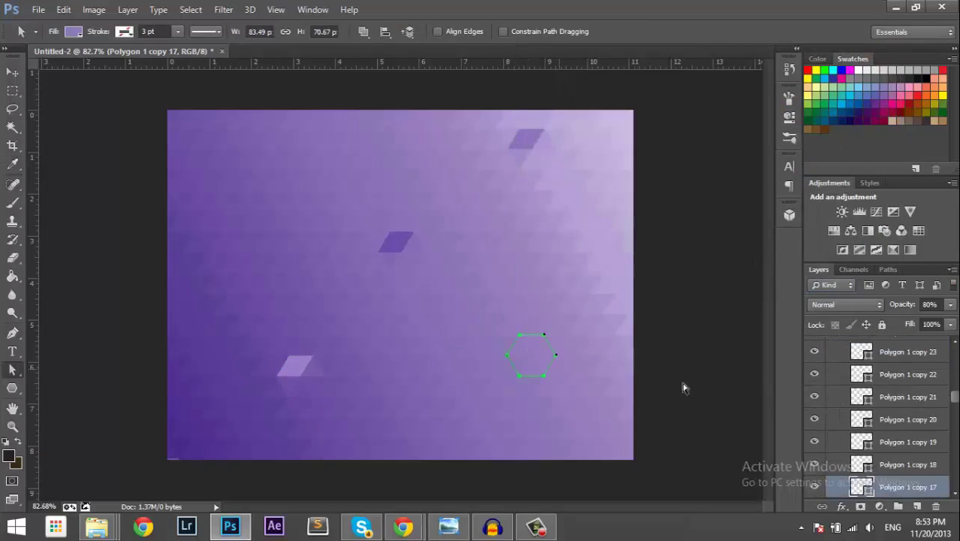
double_click(862, 486)
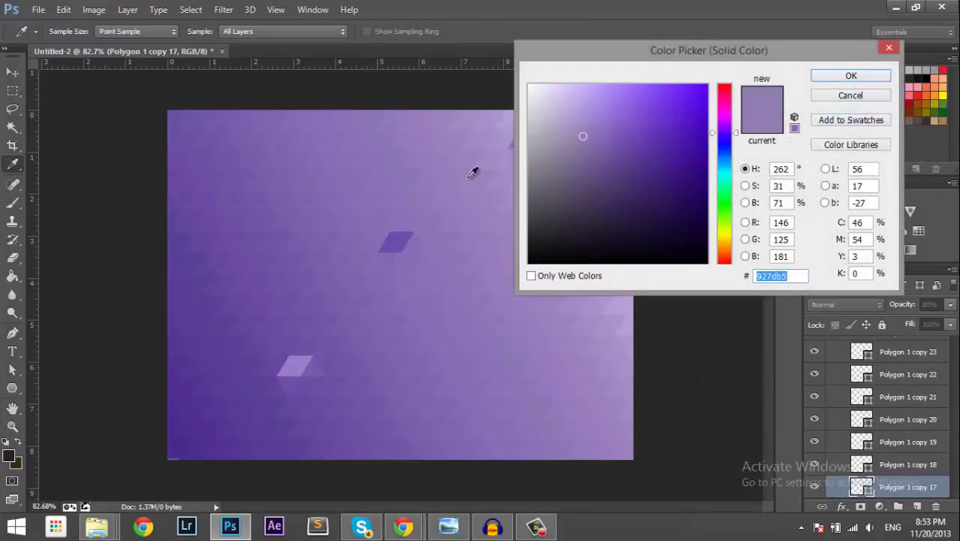
click(483, 189)
click(851, 76)
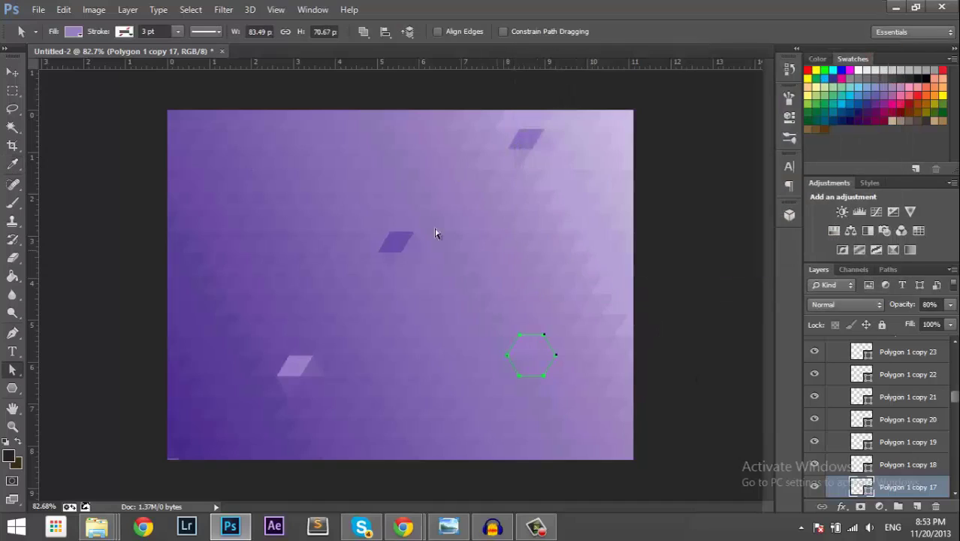
Step: Recolour the upper-left tile with a dark purple sampled from the lower-left canvas
click(272, 154)
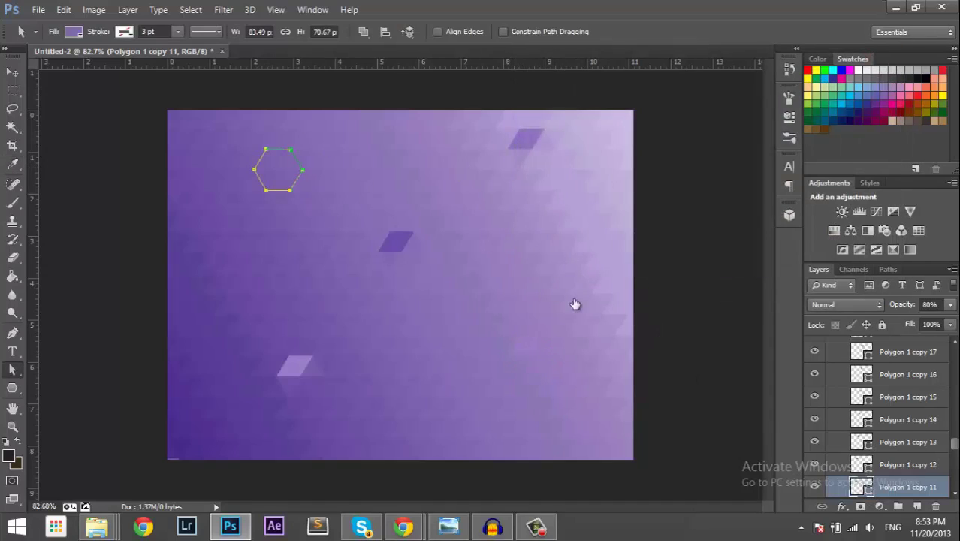
double_click(840, 485)
click(870, 150)
double_click(862, 487)
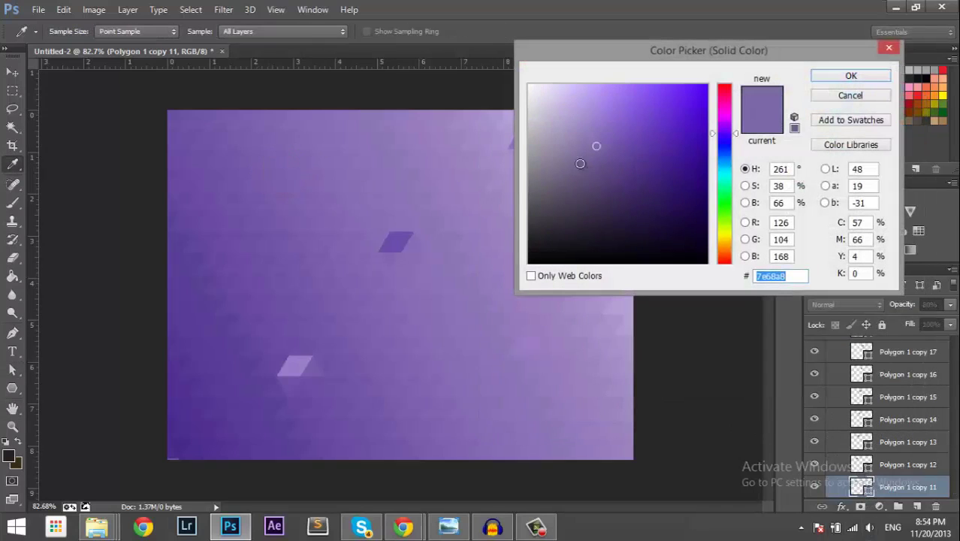
click(393, 266)
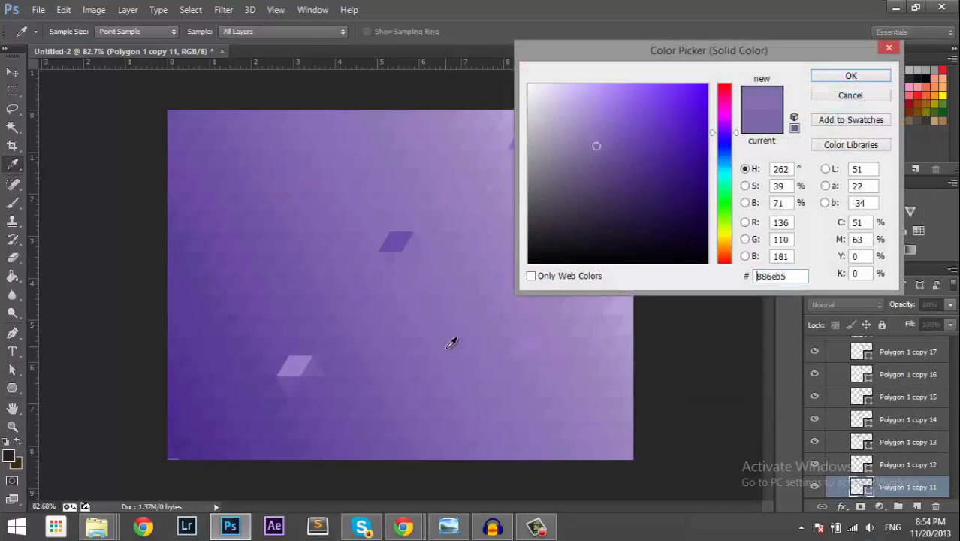
click(252, 419)
click(817, 78)
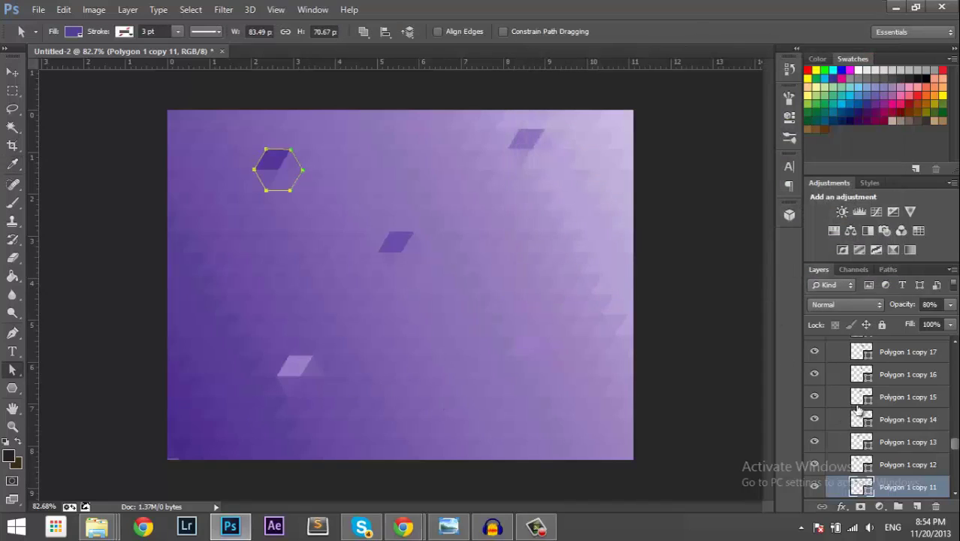
scroll(949, 430, up, 5)
drag(954, 434, 942, 357)
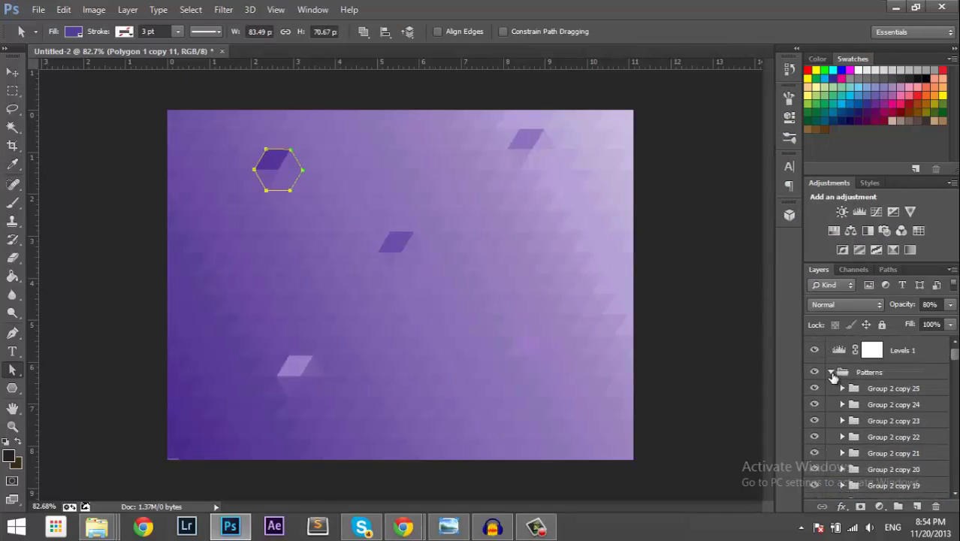
Step: Stamp the Patterns group into a merged Layer 1 and hide the original Patterns group
click(831, 372)
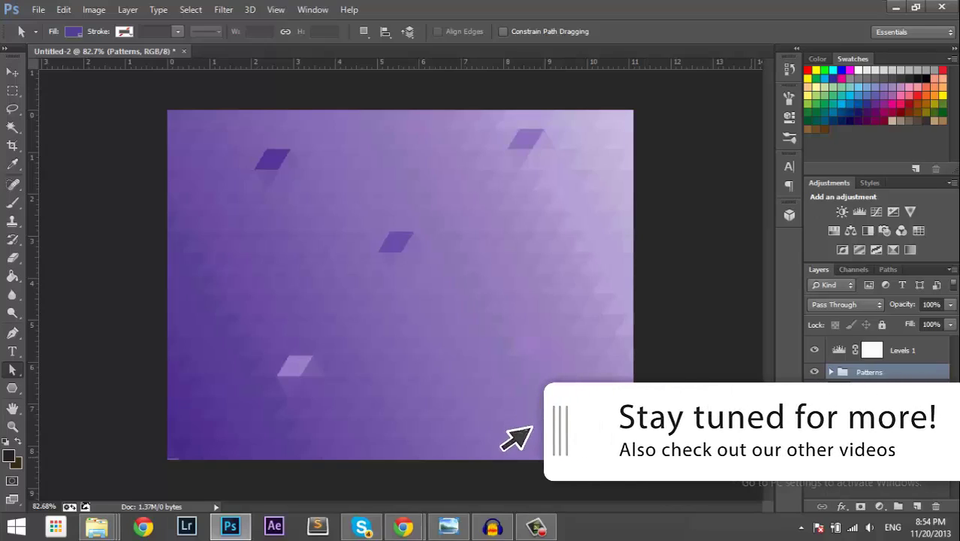
key(ctrl+e)
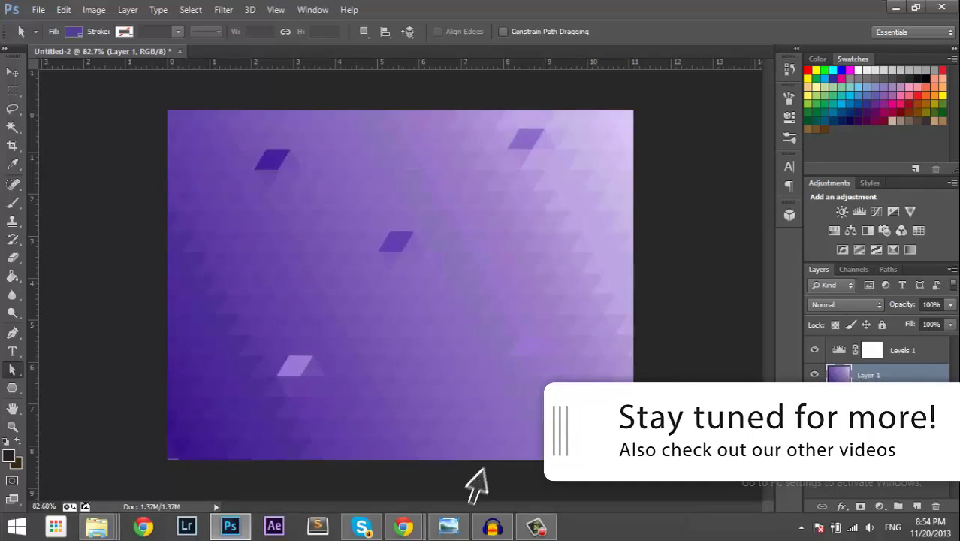
click(815, 378)
click(815, 377)
click(815, 395)
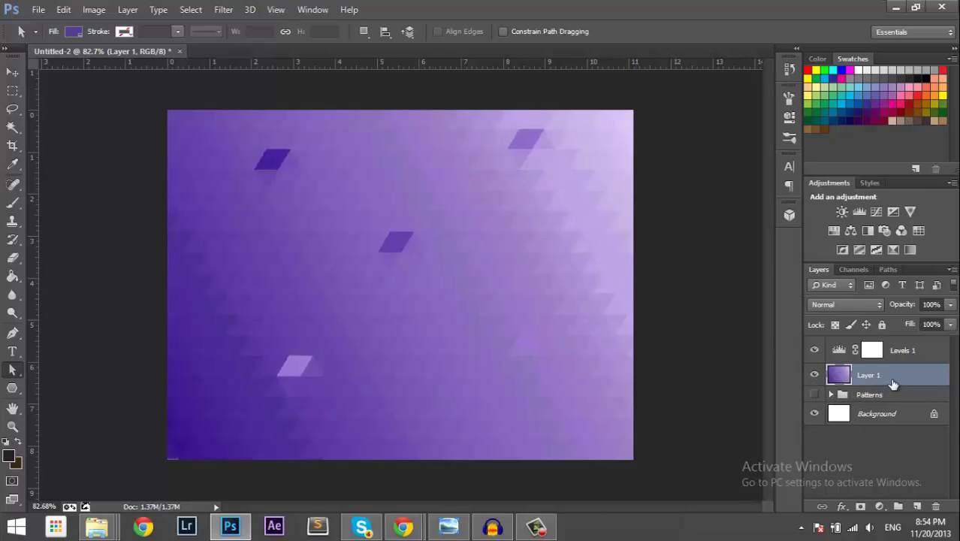
Step: Apply the Camera Raw Filter to Layer 1 with Clarity at +100
click(214, 15)
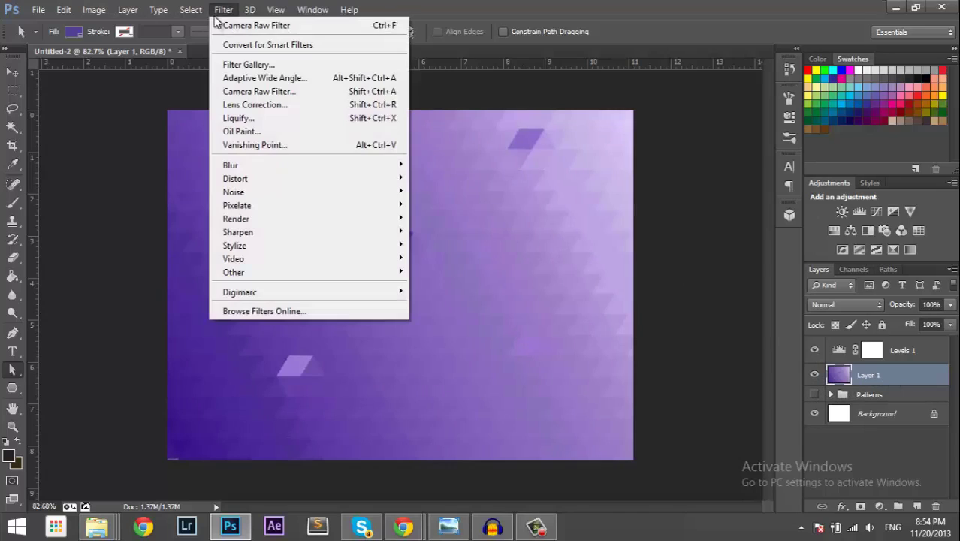
click(265, 95)
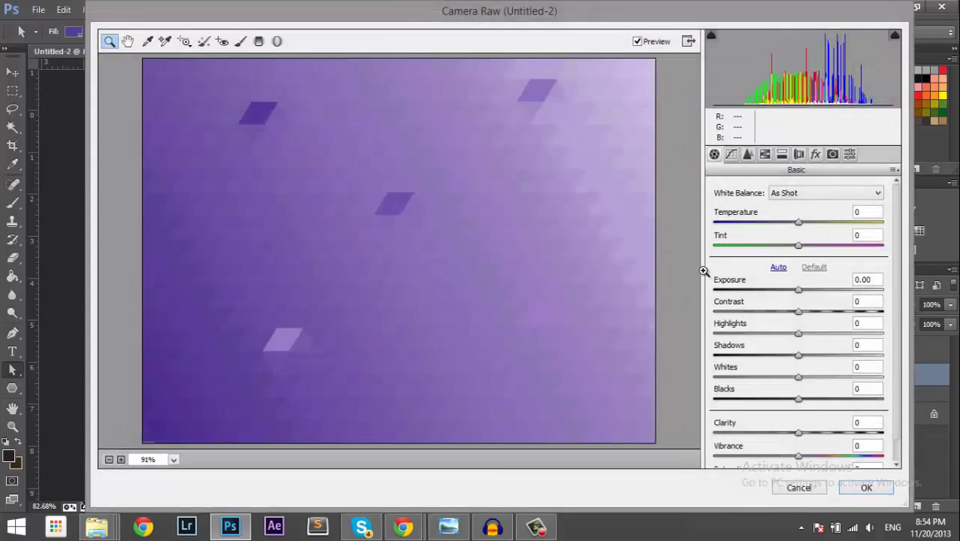
drag(798, 433, 886, 436)
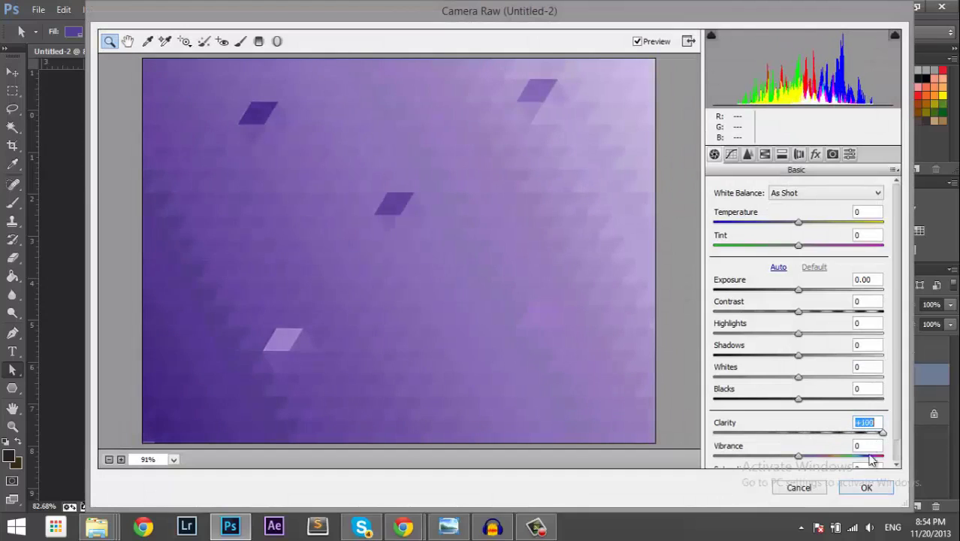
click(864, 488)
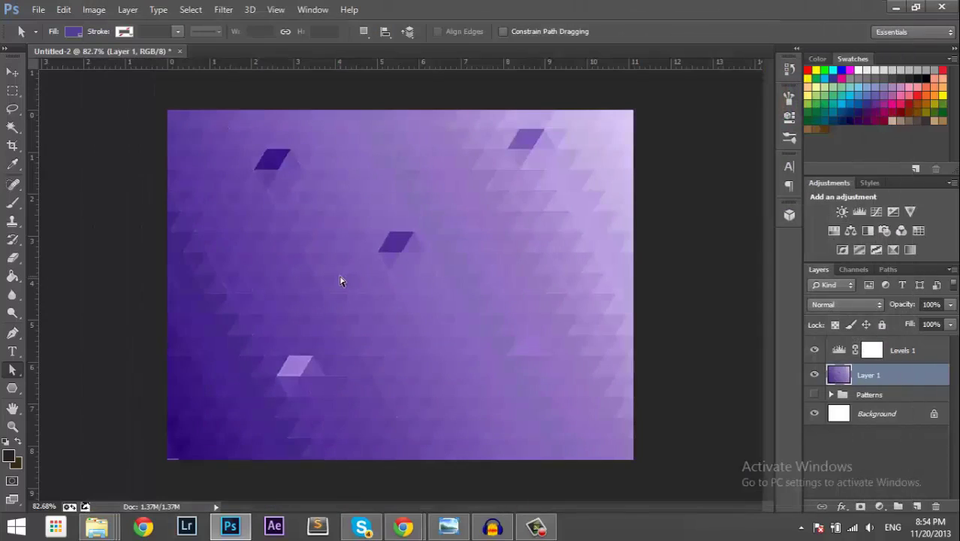
scroll(388, 245, up, 5)
scroll(388, 244, down, 6)
scroll(385, 246, up, 1)
scroll(384, 242, up, 3)
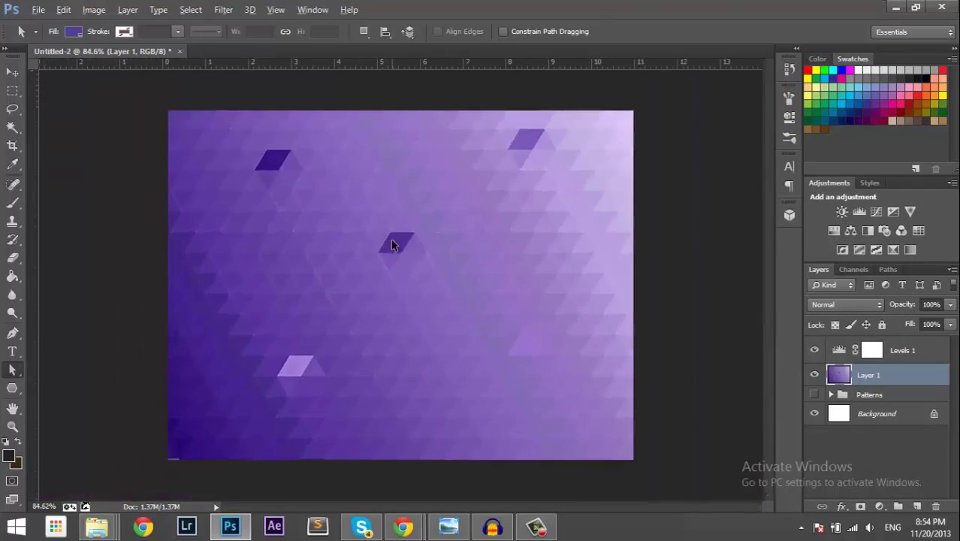
key(alt)
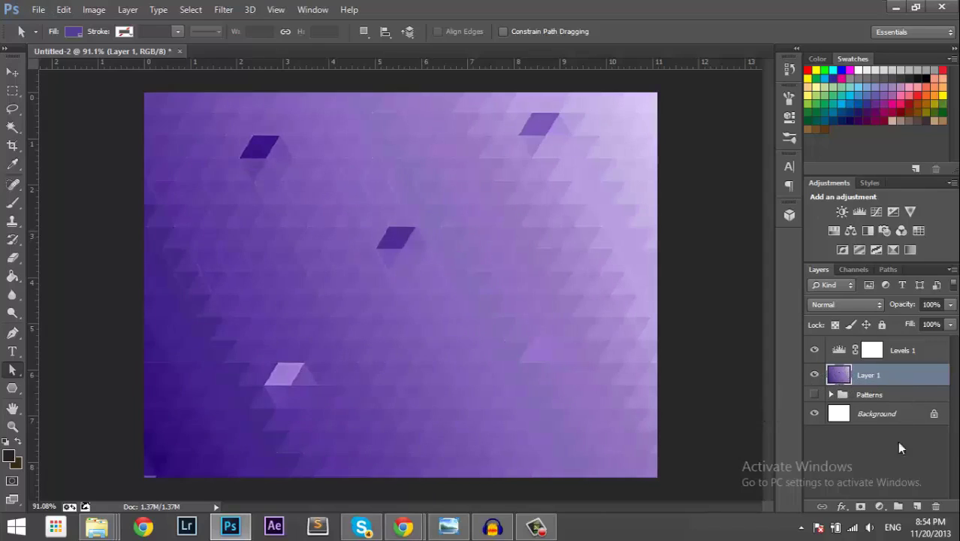
Step: Add a colorized Hue/Saturation adjustment with a blue hue near 202 and saturation about 19
click(879, 506)
click(841, 336)
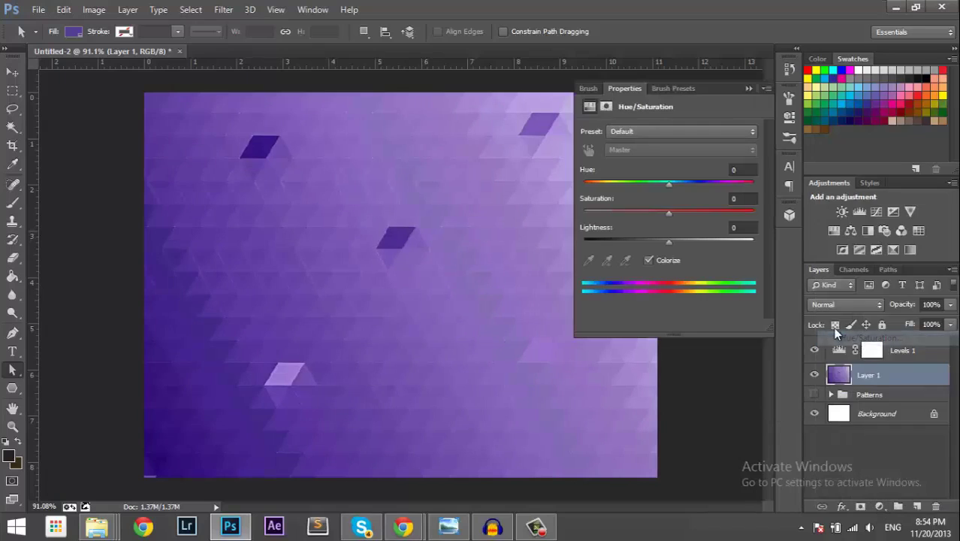
click(649, 260)
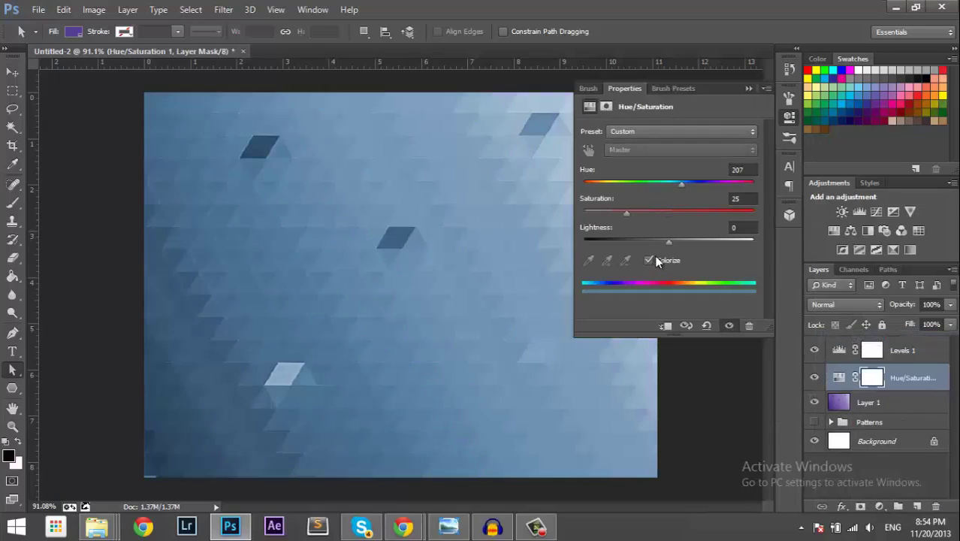
drag(626, 213, 680, 191)
click(649, 260)
click(649, 260)
mouse_move(636, 214)
mouse_down()
mouse_move(591, 217)
mouse_move(621, 216)
mouse_up()
click(745, 89)
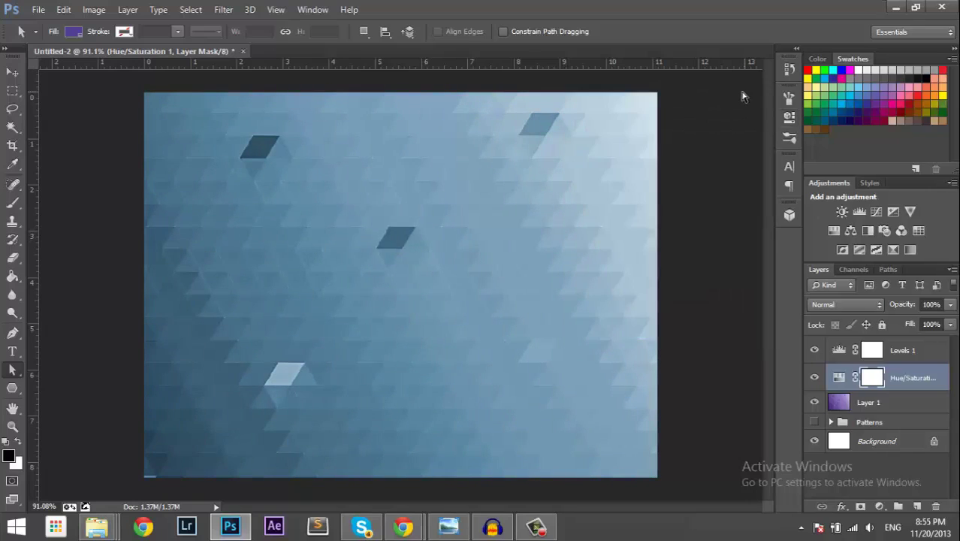